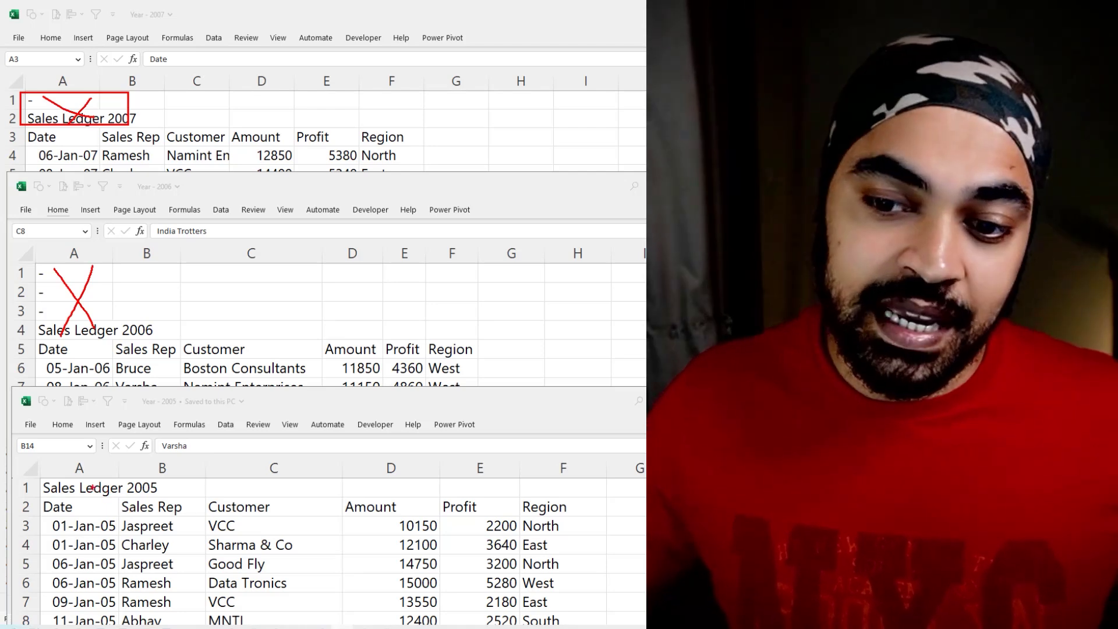
left_click_drag(40, 487, 176, 483)
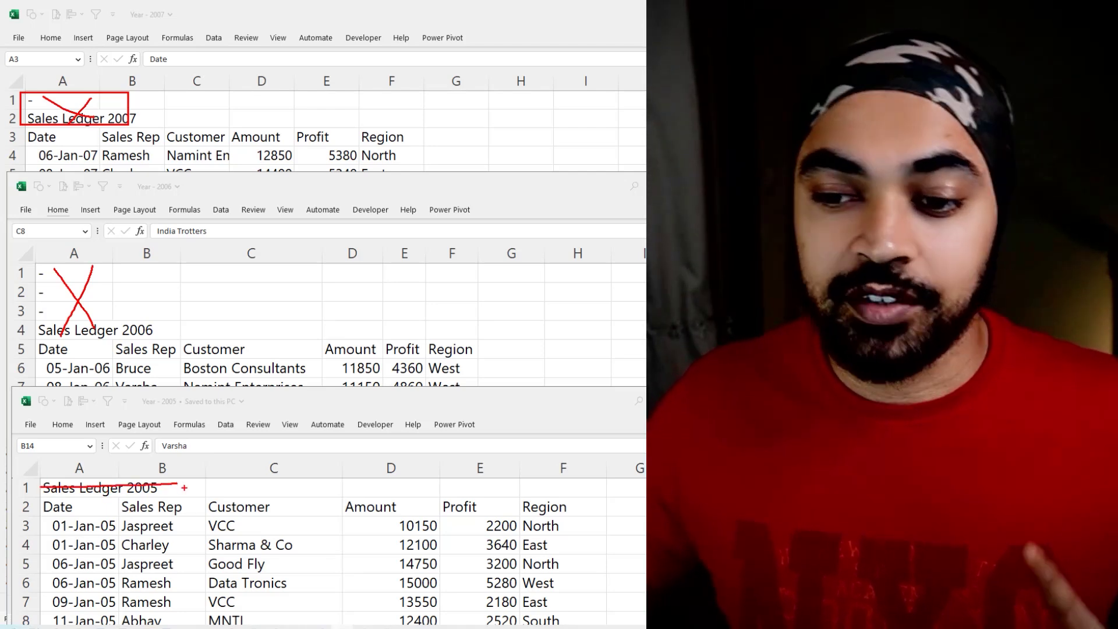
key("Escape")
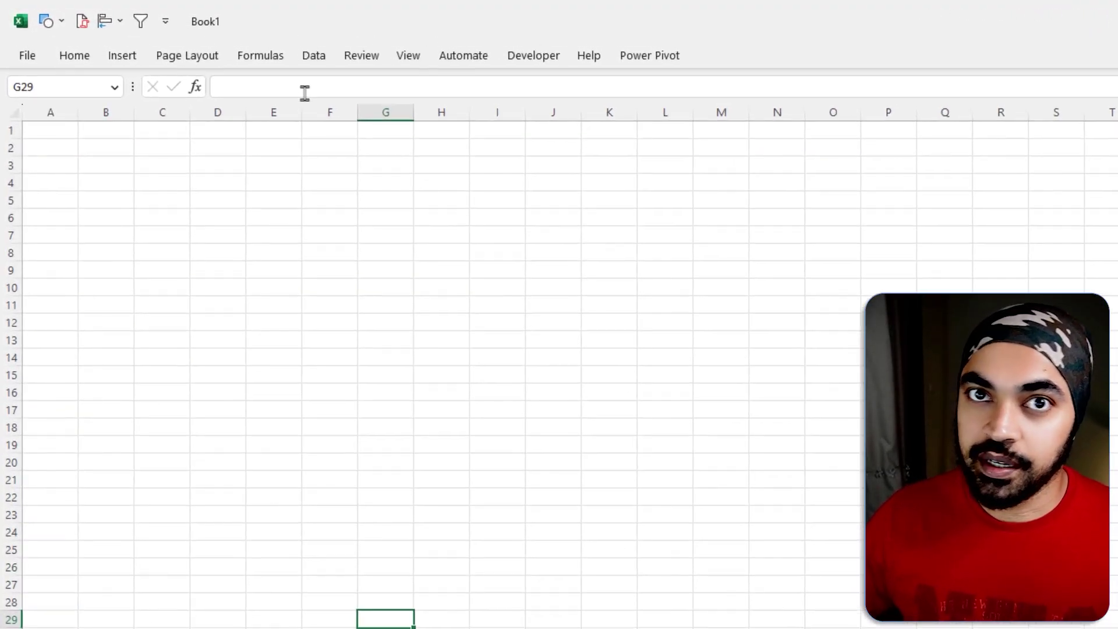
Import the files of the Remove Top Rows folder on the Desktop and open them for transformation in Power Query Editor.
left_click(313, 57)
left_click(36, 119)
mouse_move(88, 156)
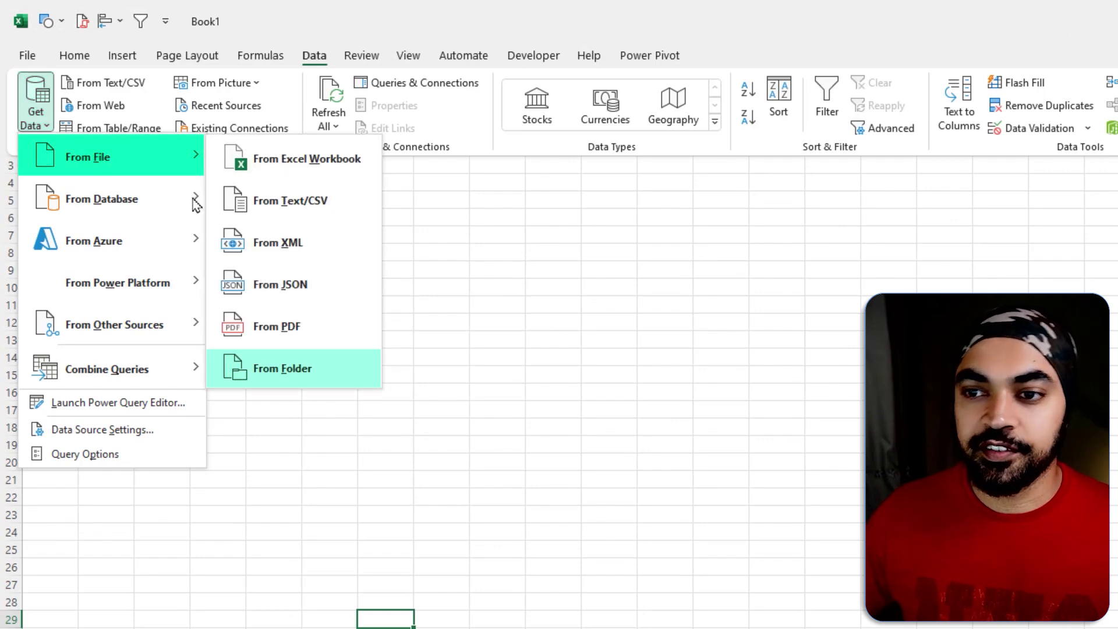
left_click(294, 366)
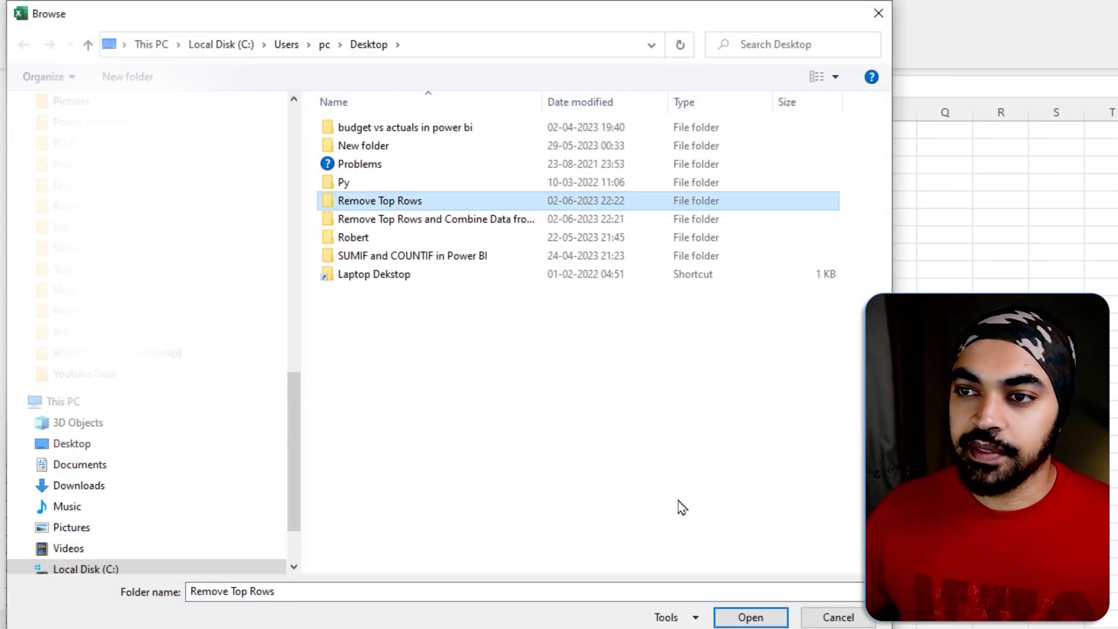
left_click(763, 616)
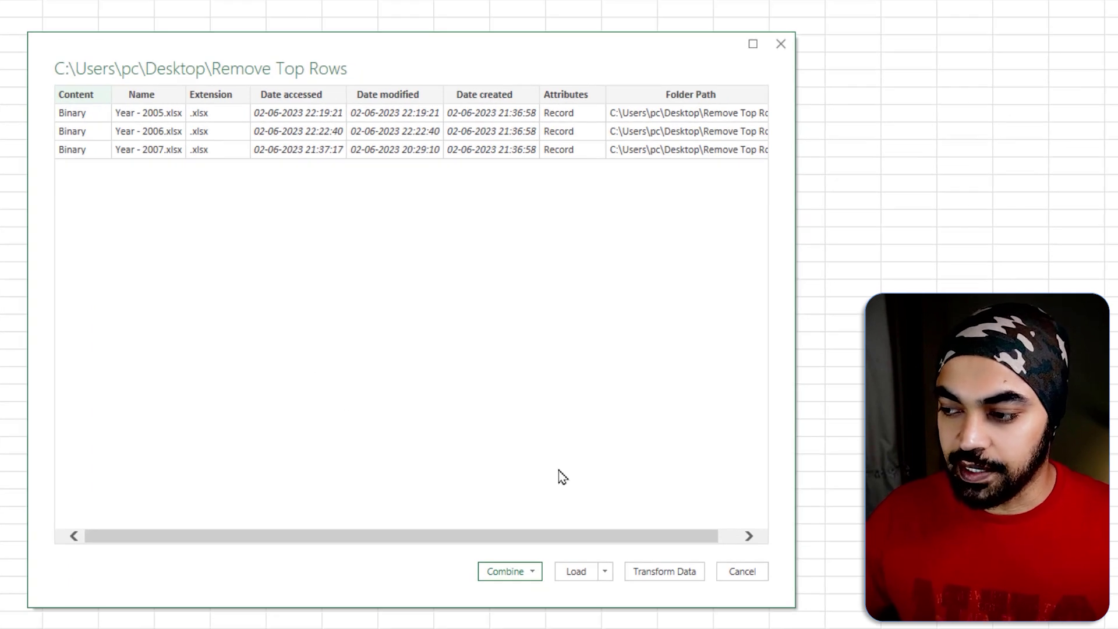
left_click(664, 574)
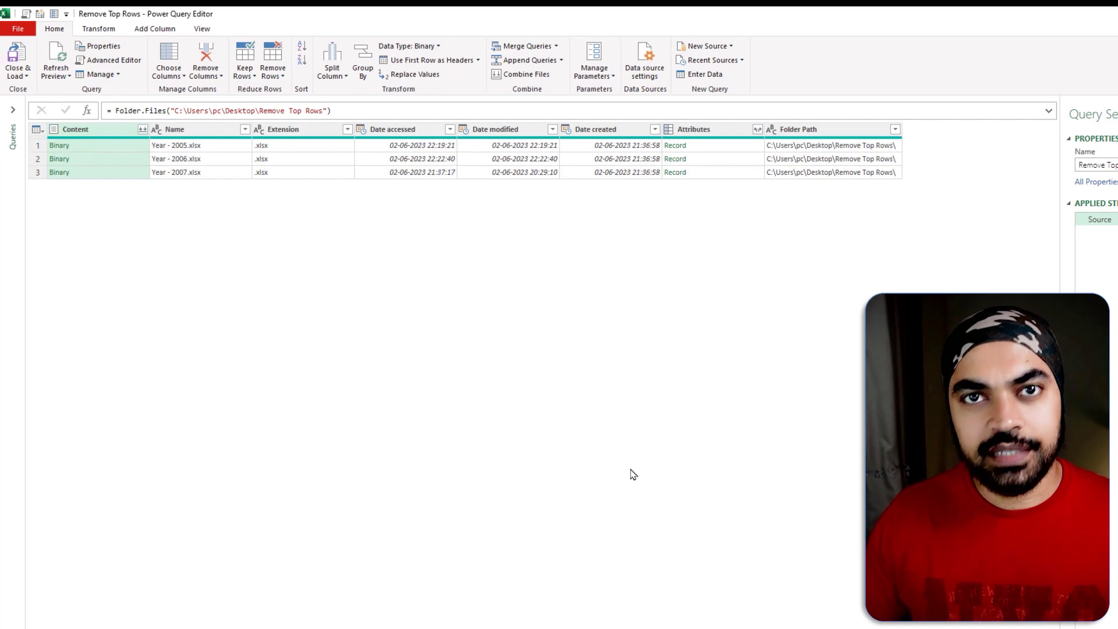
Drill into the Year - 2006.xlsx binary, preview its Sheet1 table, and expand that table as the query's data.
scroll(633, 474, "up", 5)
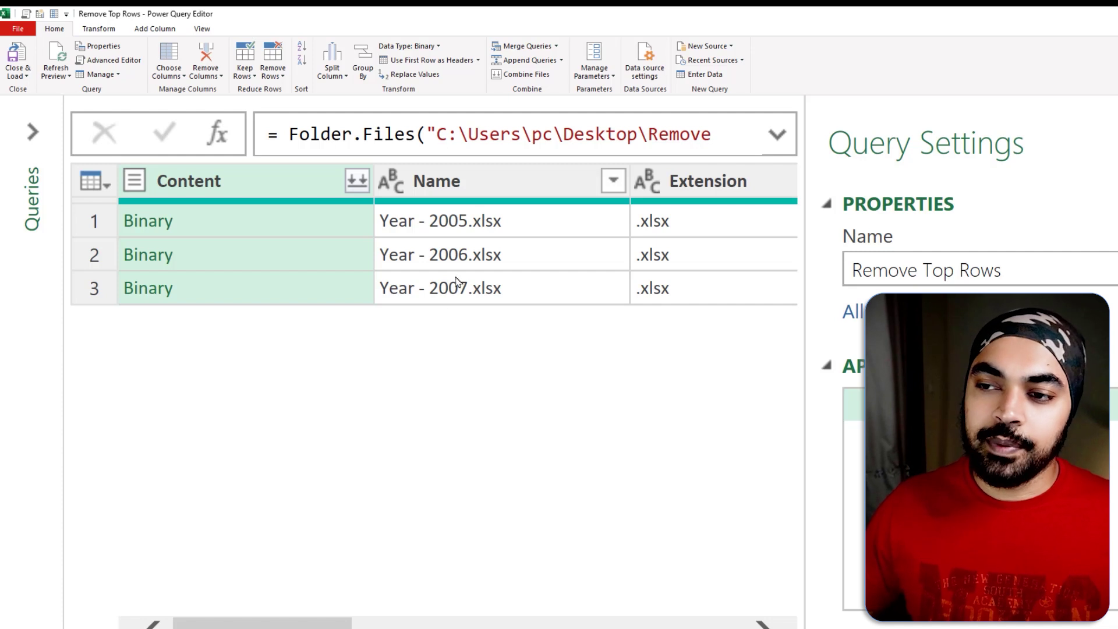
mouse_move(459, 254)
left_mouse_down()
mouse_move(448, 271)
mouse_move(432, 222)
left_mouse_up()
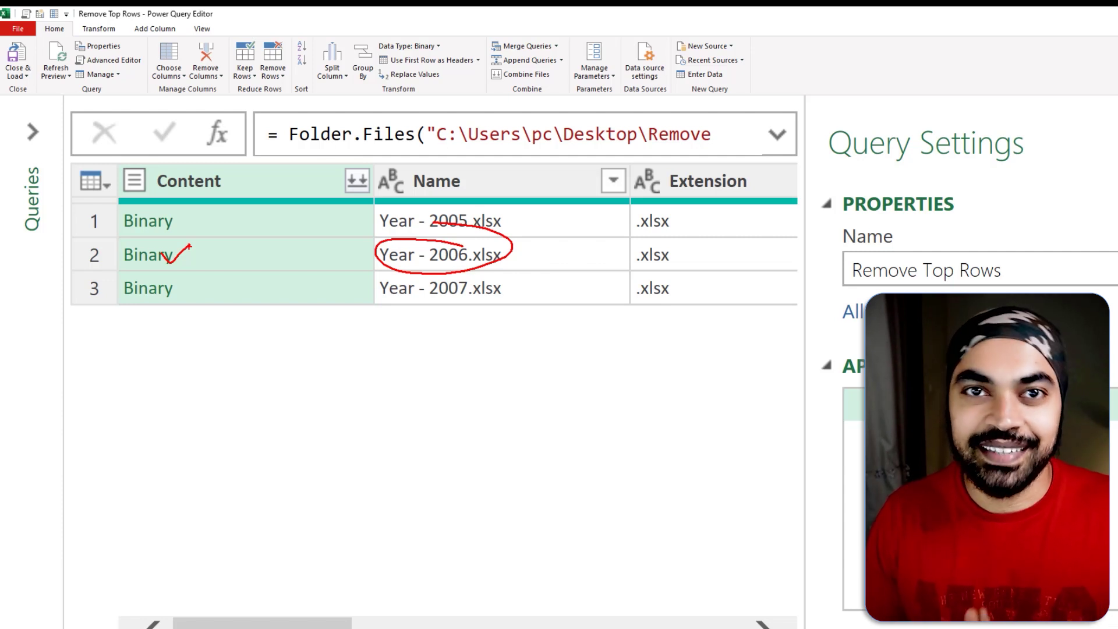
key("Escape")
left_click(162, 263)
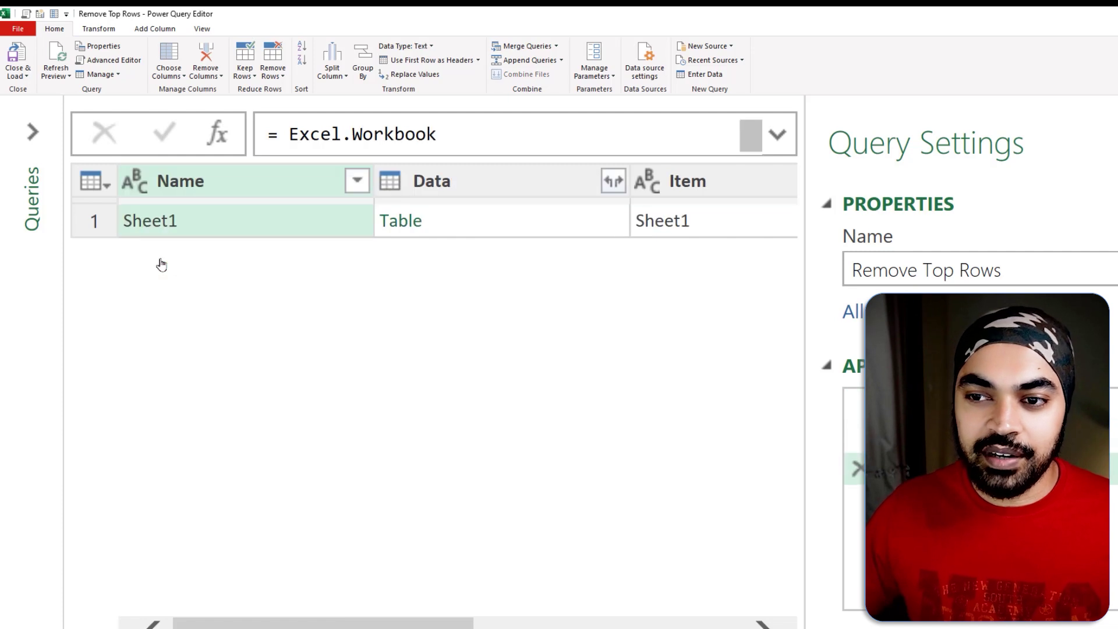
left_click(469, 230)
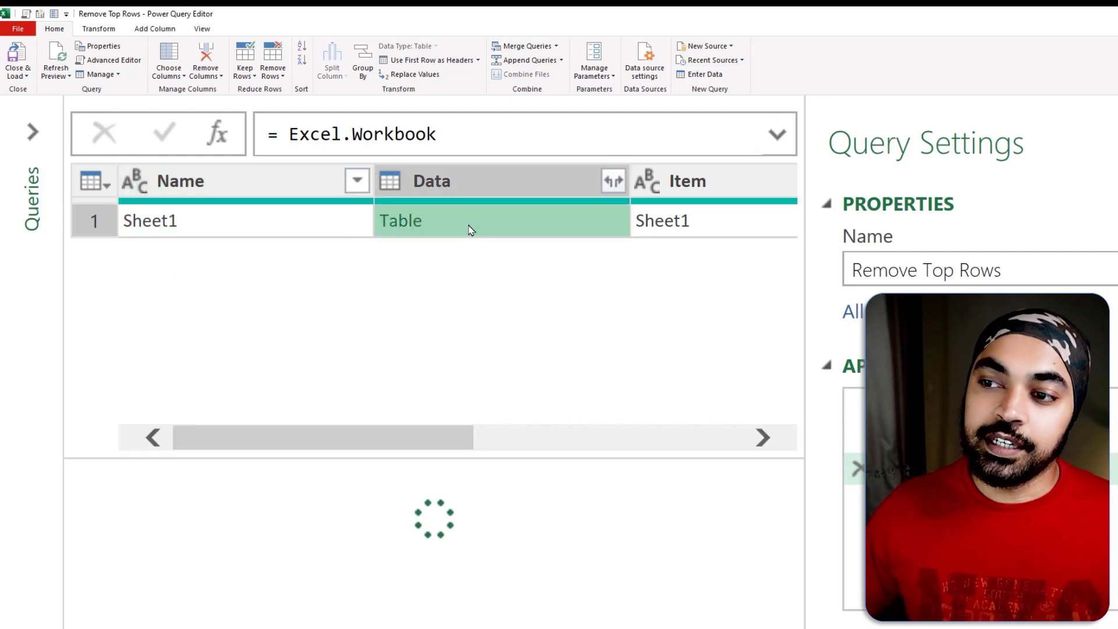
left_click_drag(391, 461, 426, 344)
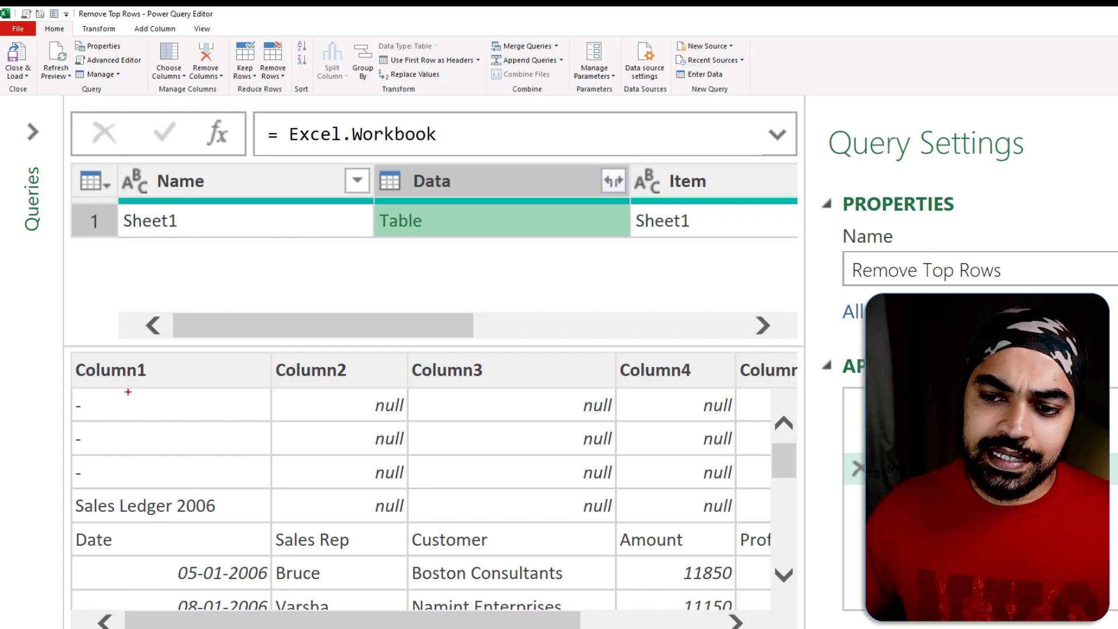
left_click_drag(128, 391, 223, 498)
left_click_drag(202, 387, 128, 514)
key("Escape")
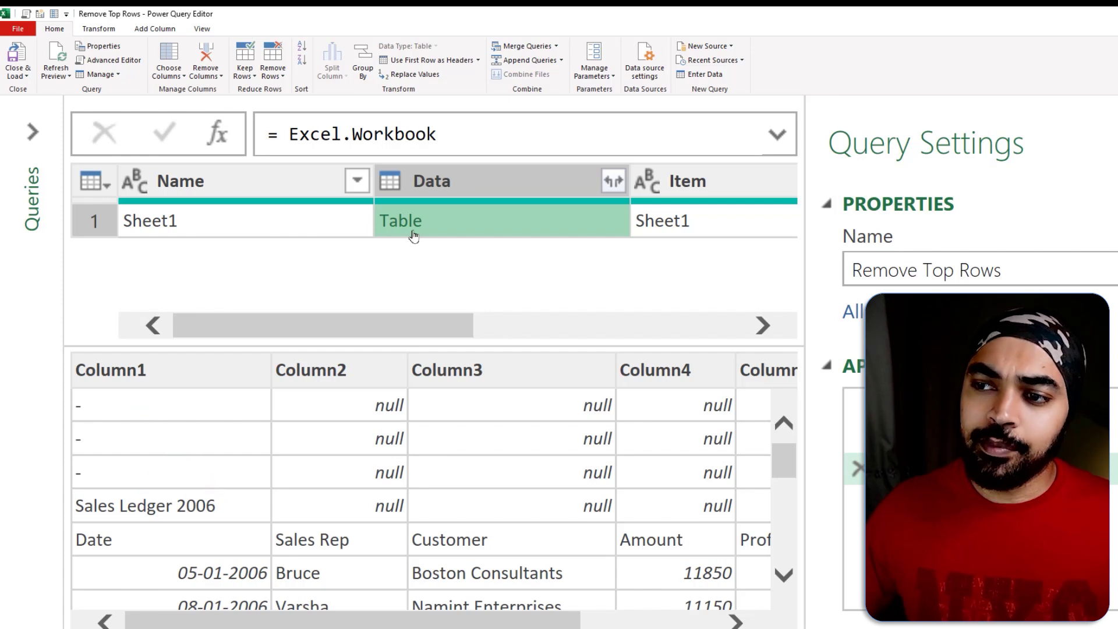
left_click(412, 231)
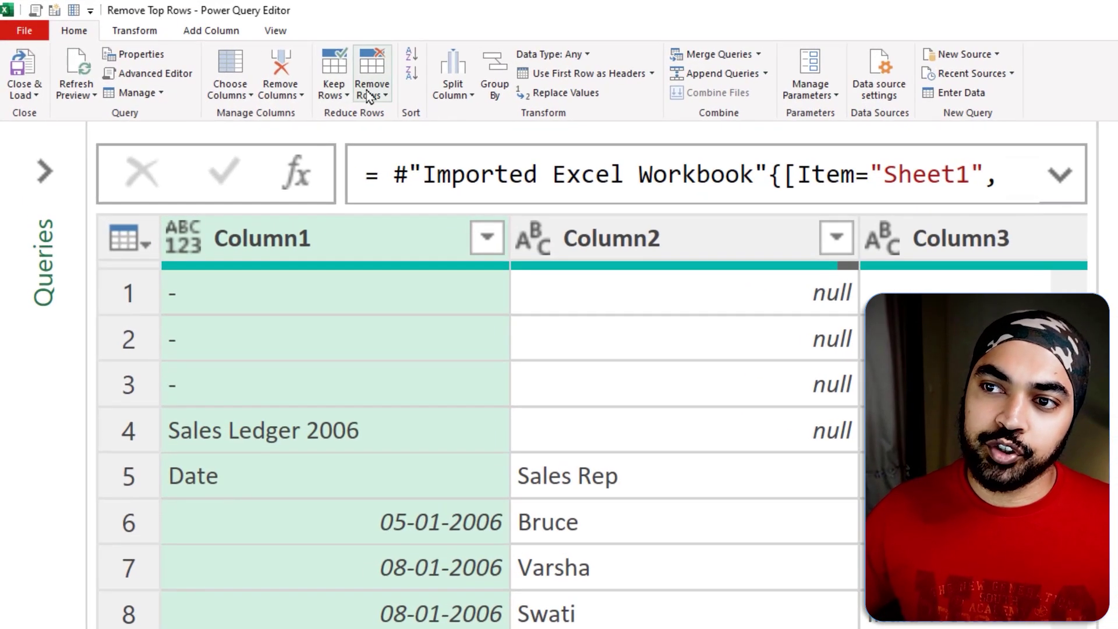
left_click(272, 73)
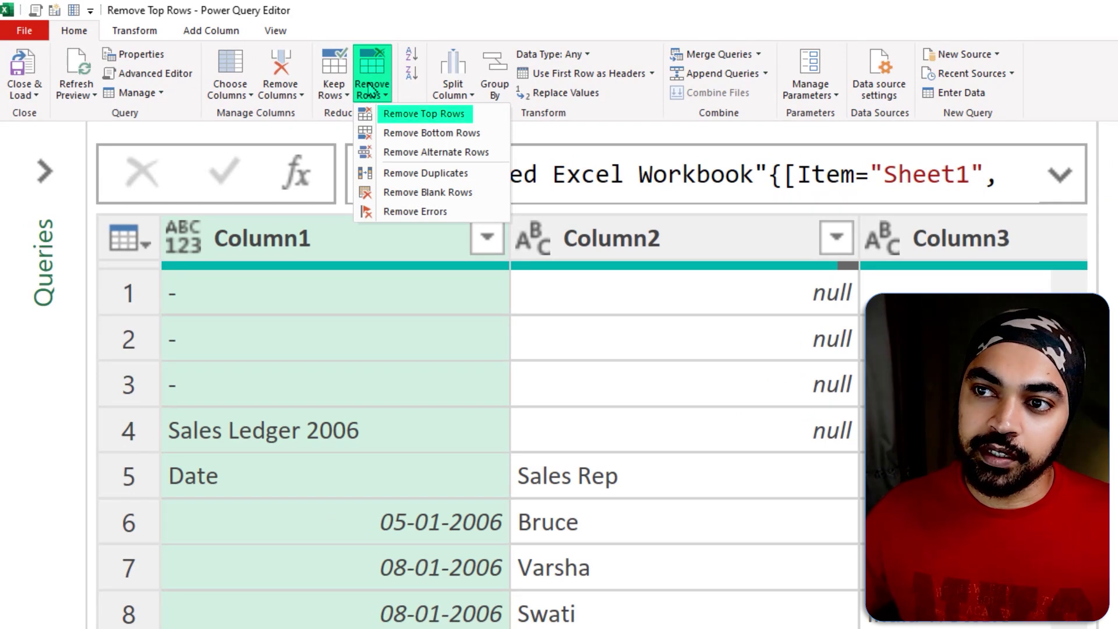
left_click(424, 116)
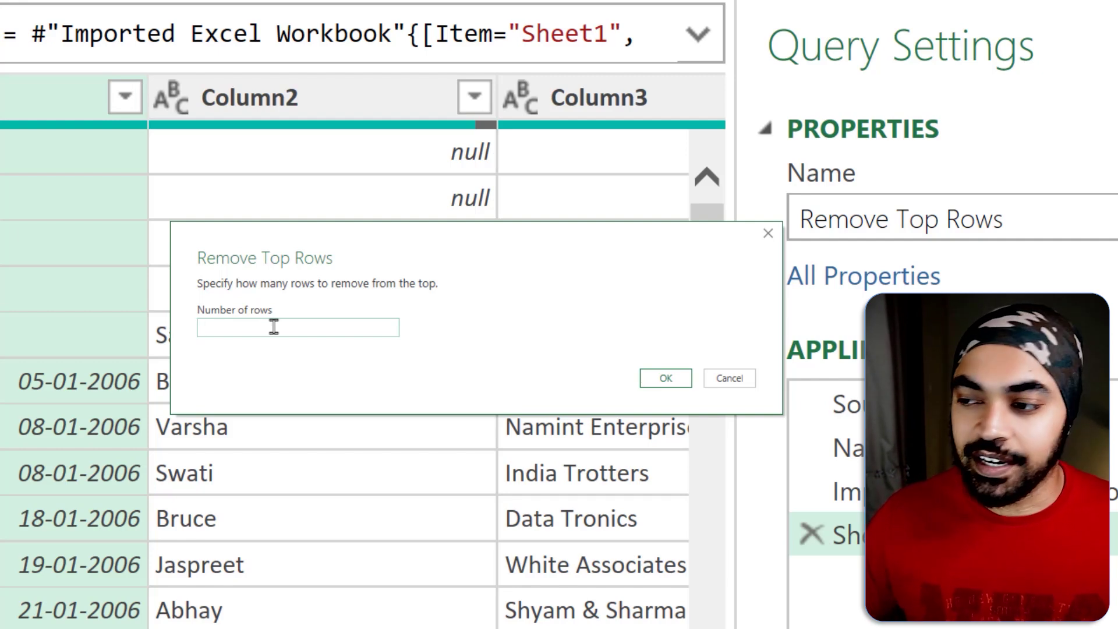
left_click(728, 377)
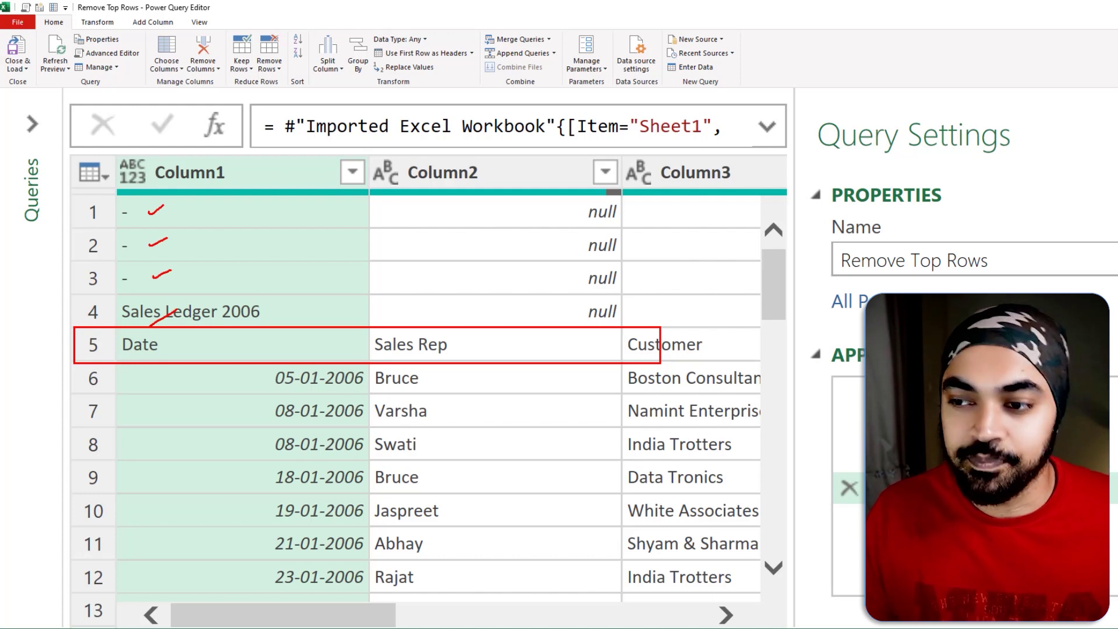
key("Escape")
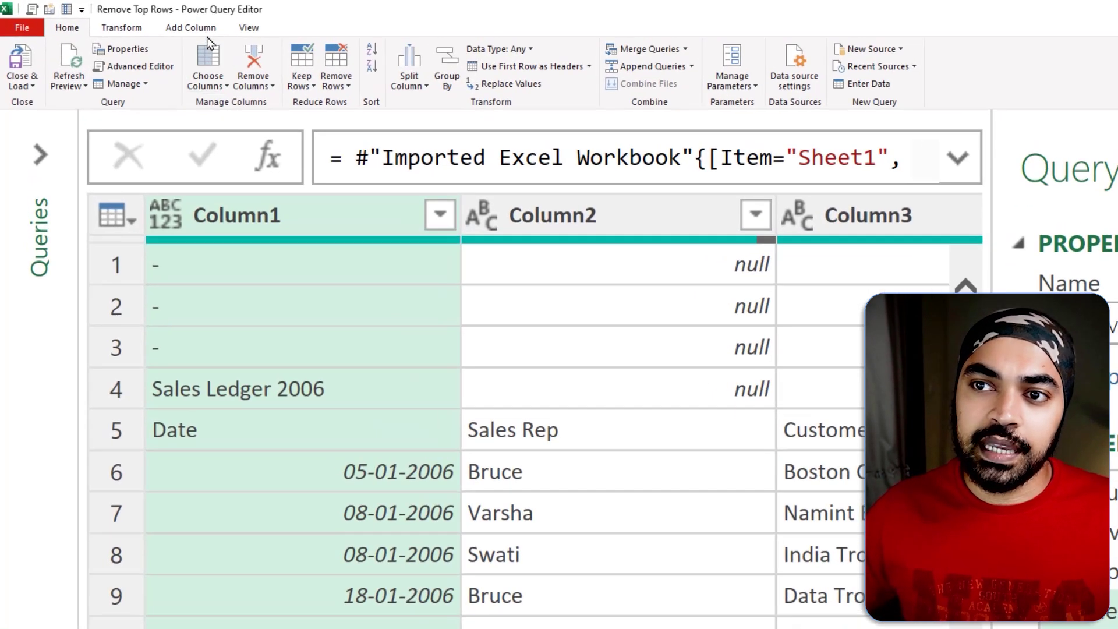
Add a custom column named Custom with the formula _ and preview the record in its first row.
left_click(153, 22)
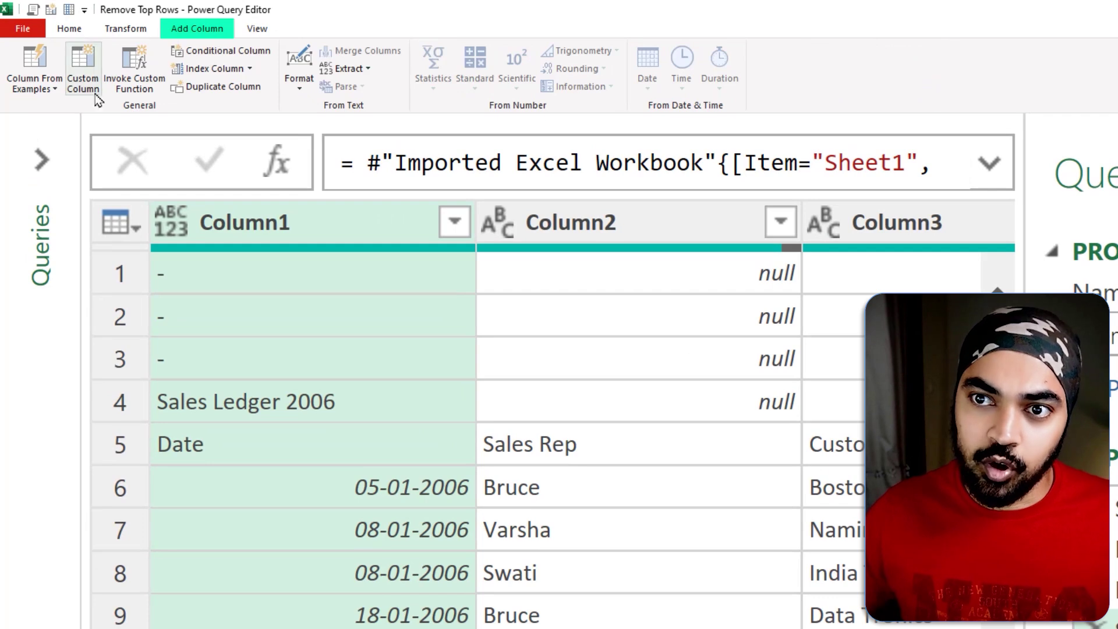
left_click(84, 68)
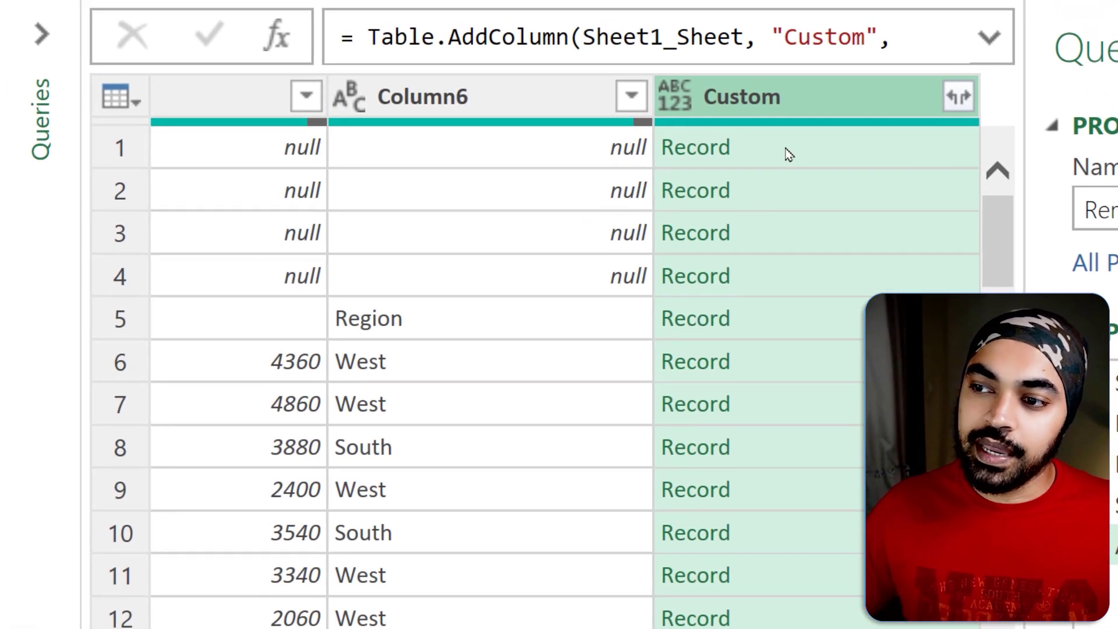
left_click(786, 155)
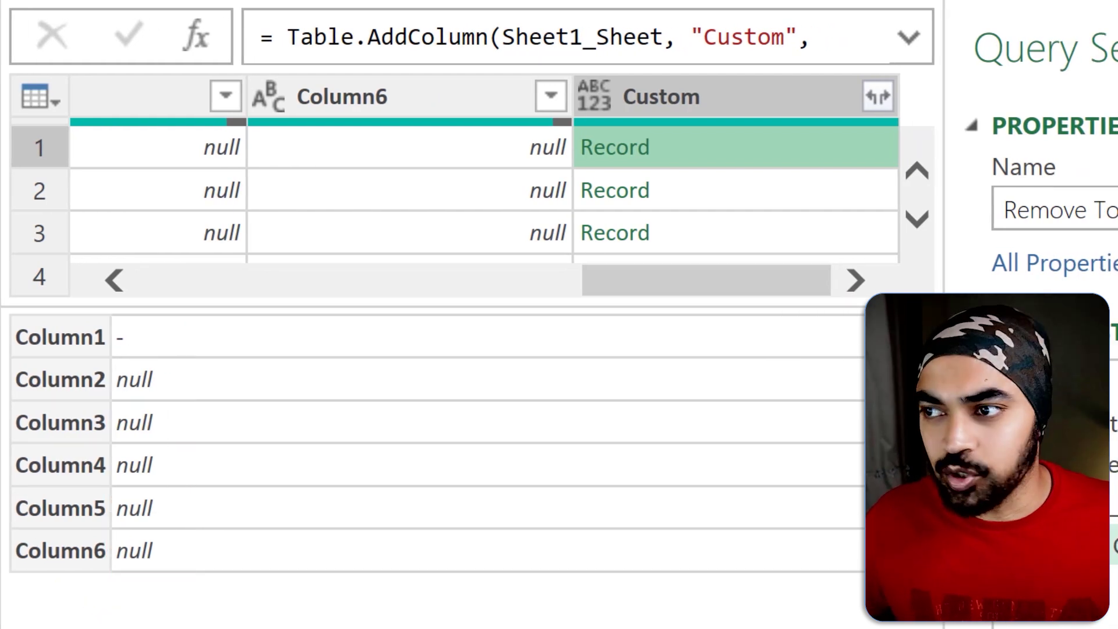
Change the Custom column's formula to Record.ToList(_) and preview the list in row 5.
left_click(1113, 544)
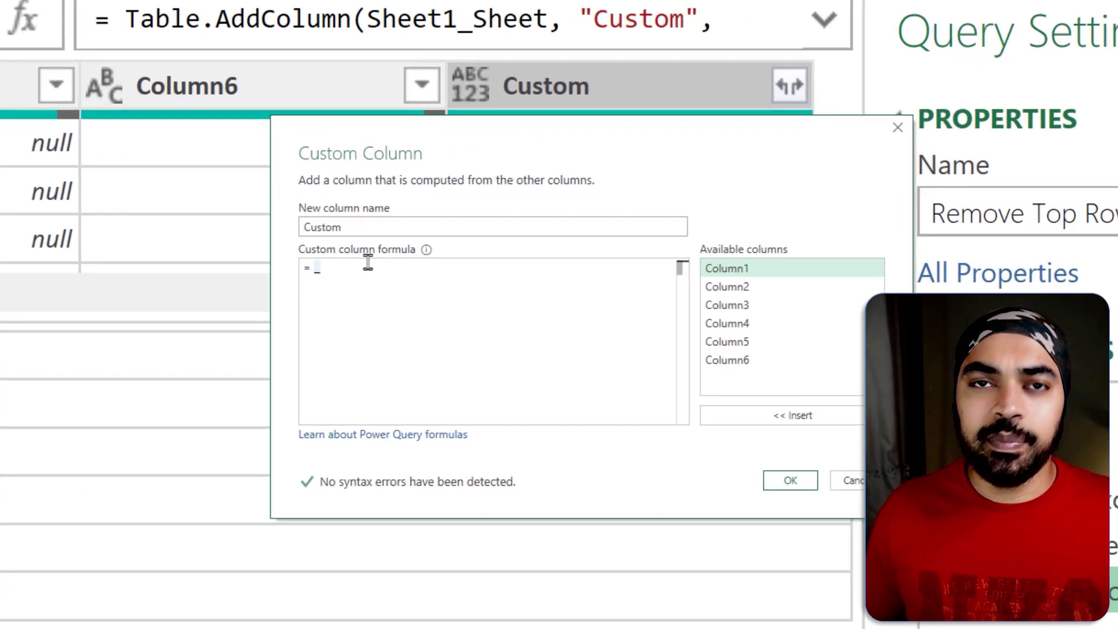
type("Recor")
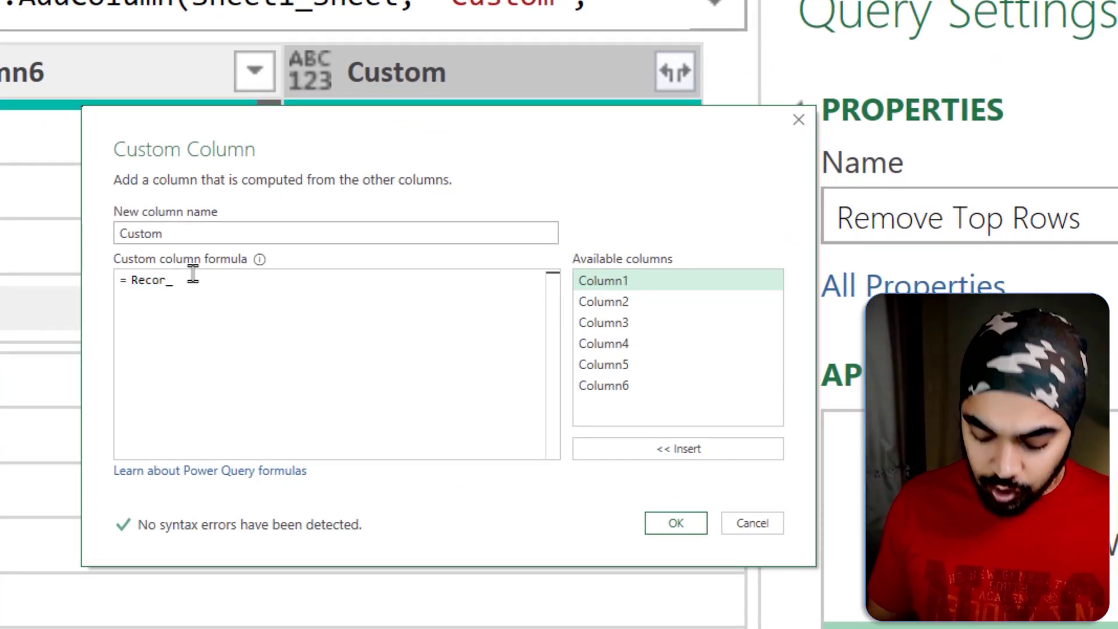
type("d.T")
key("Tab")
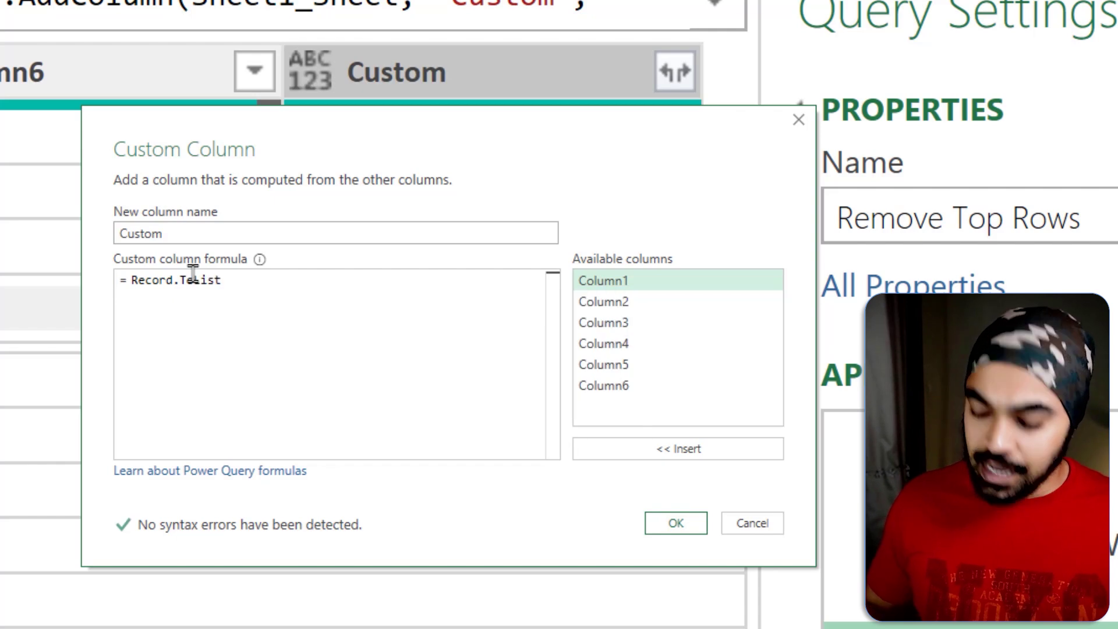
type("(_)")
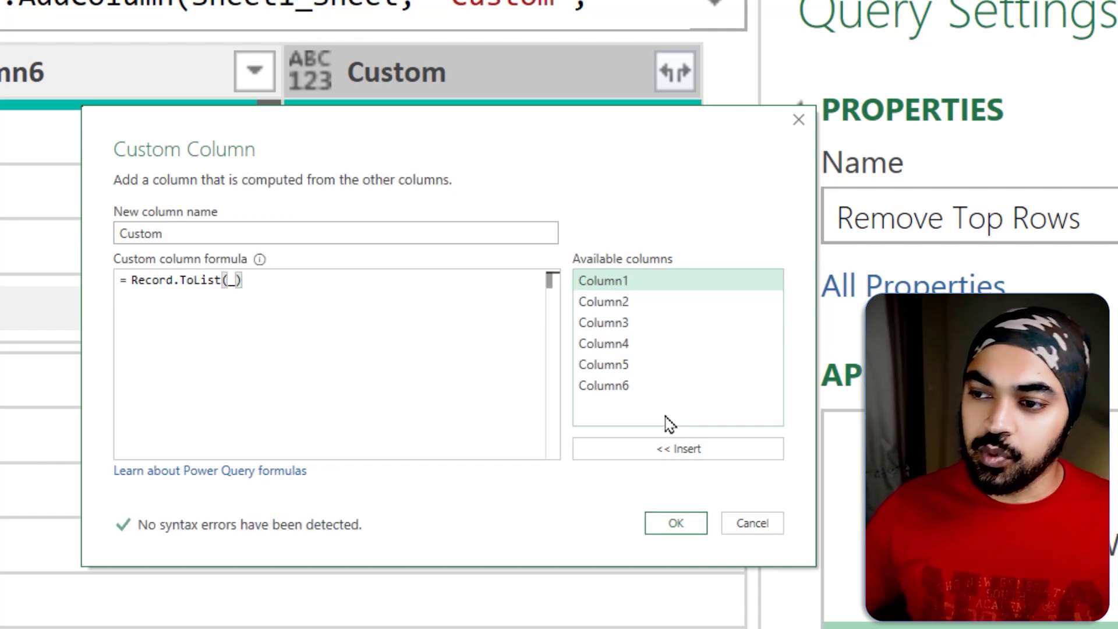
left_click(687, 529)
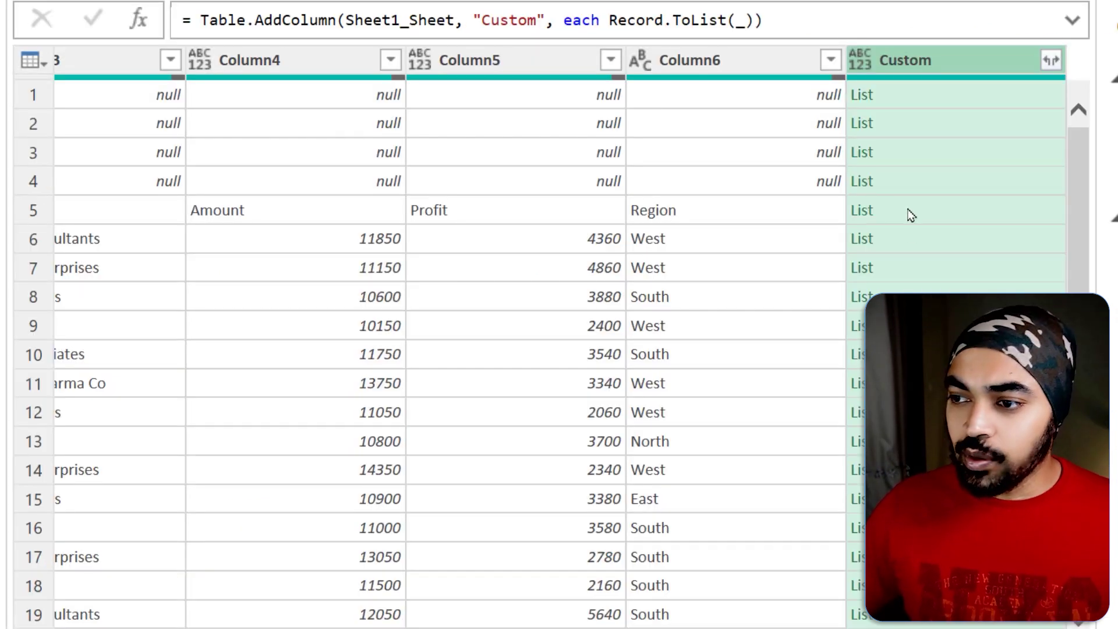
left_click(907, 210)
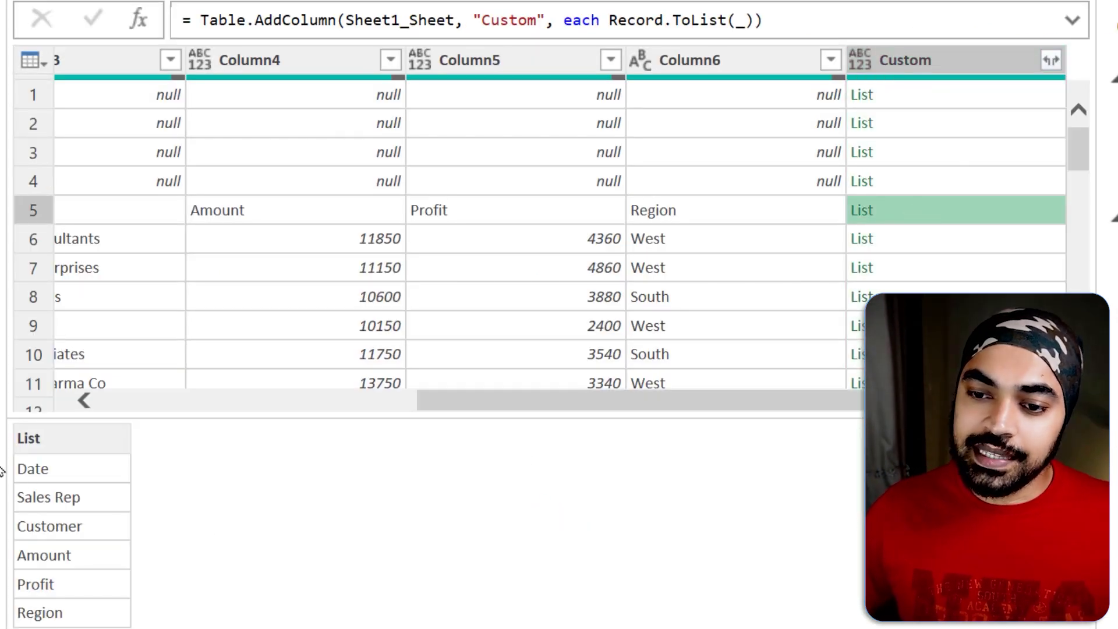
left_click_drag(16, 456, 110, 620)
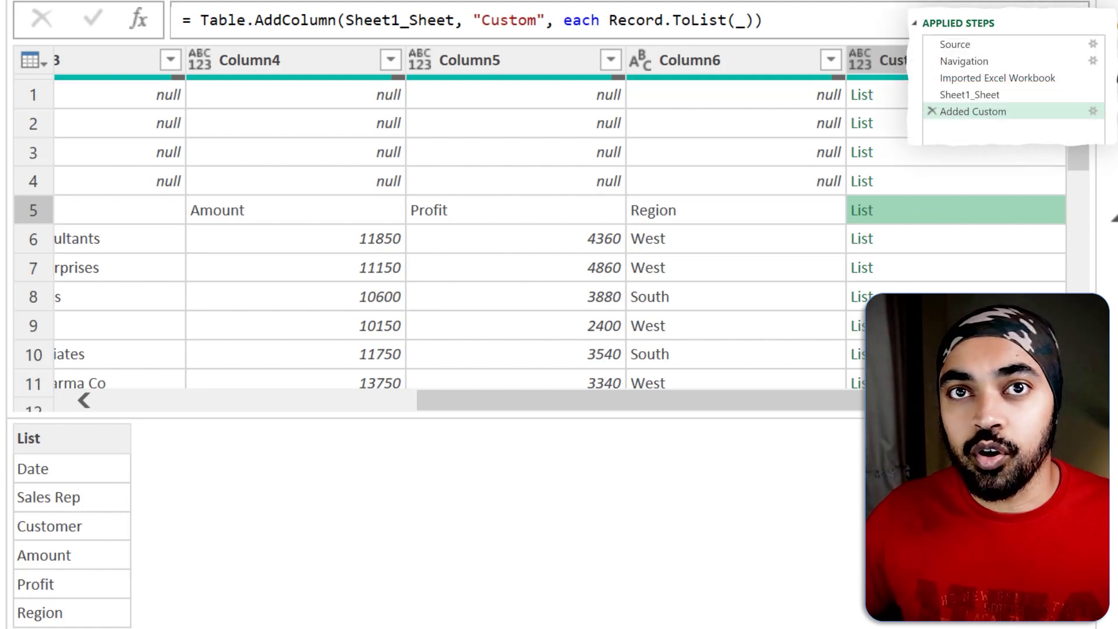
Change the Custom column's formula to List.ContainsAny(Record.ToList(_), {"Date", "Profit"}).
left_click(1093, 111)
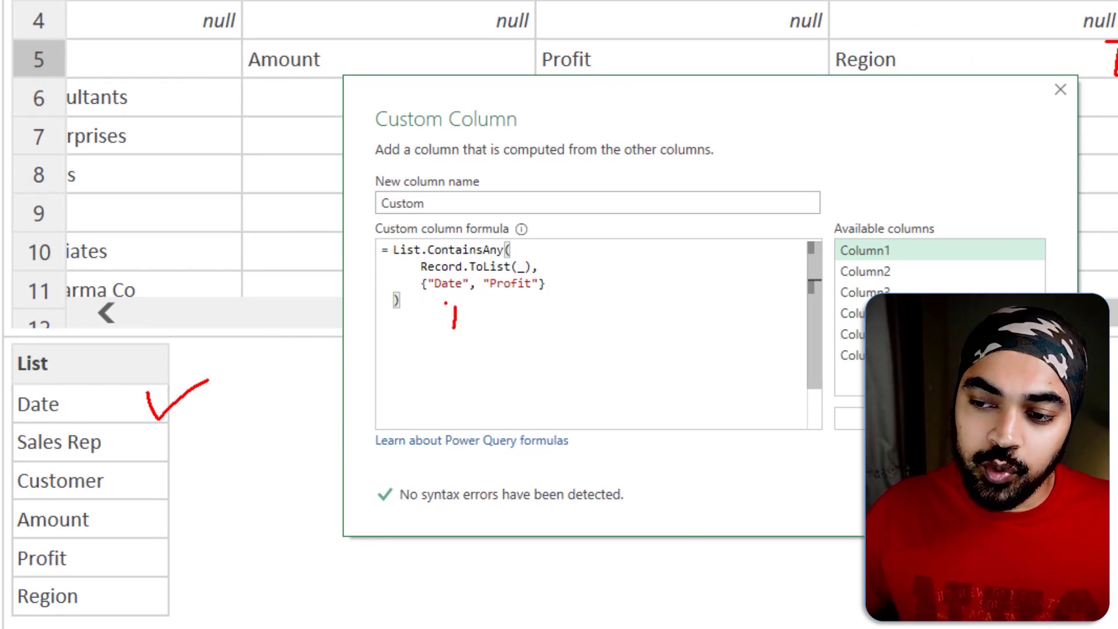
left_click_drag(454, 317, 460, 317)
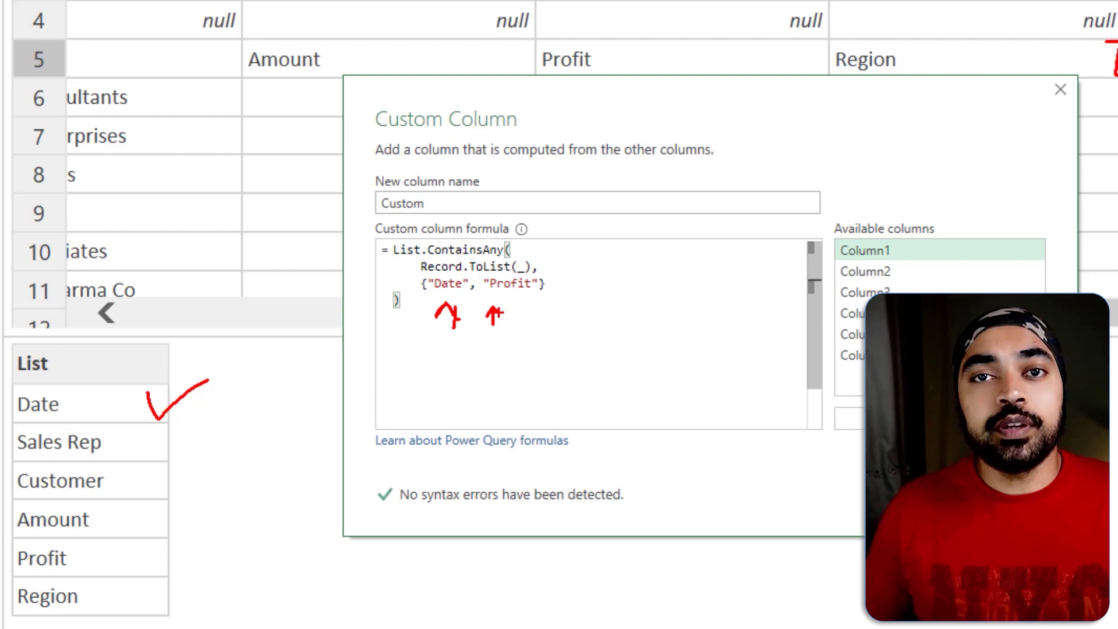
key("Escape")
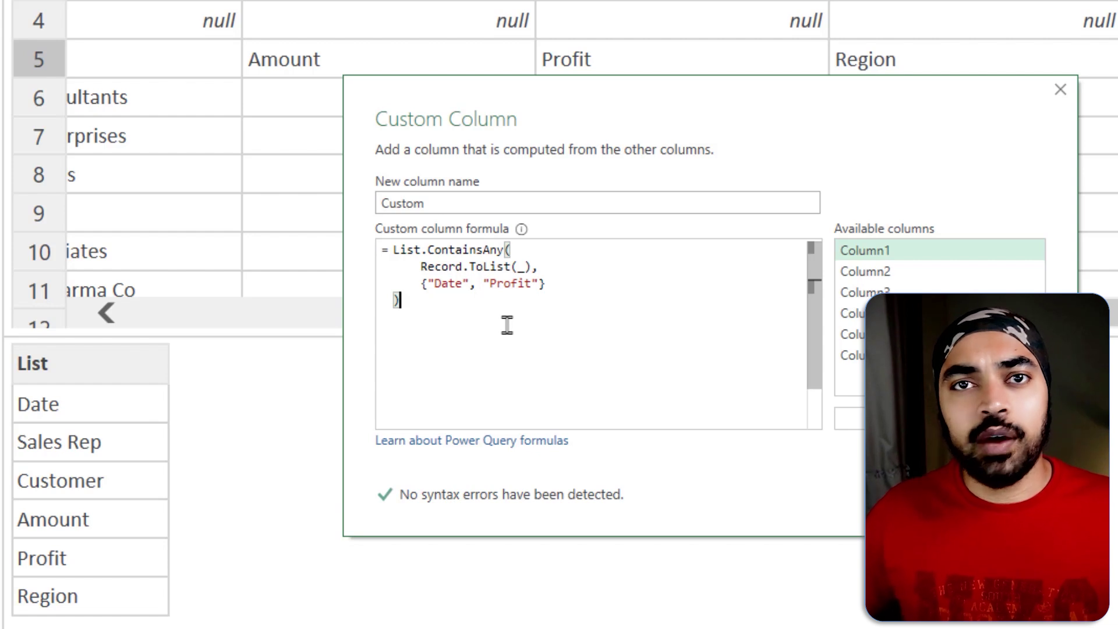
left_click_drag(14, 366, 143, 623)
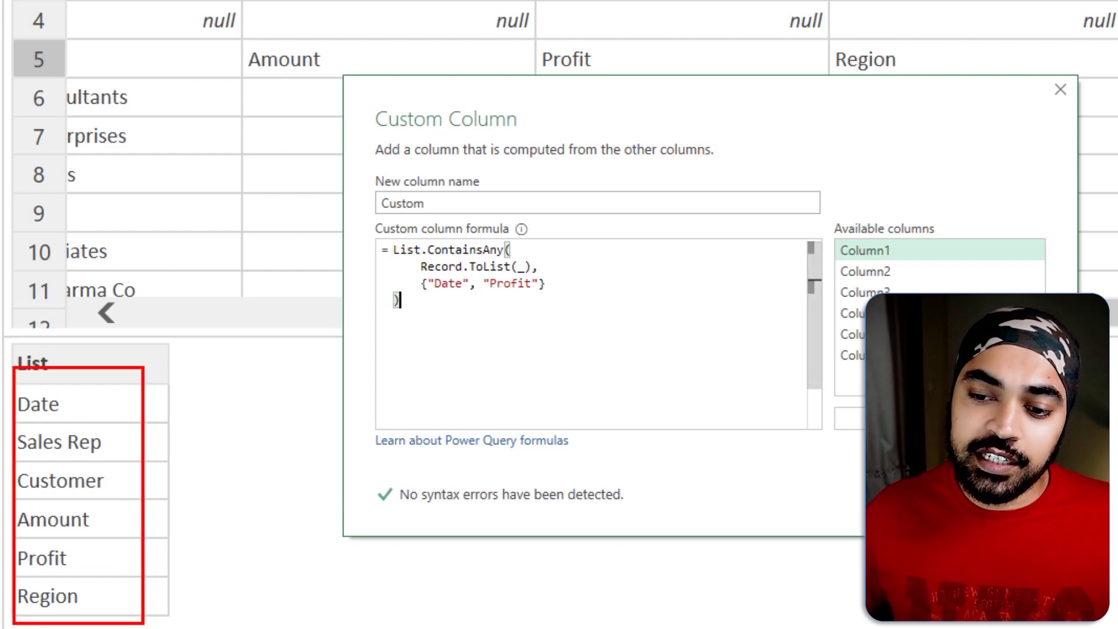
left_click_drag(61, 406, 108, 384)
left_click_drag(73, 547, 137, 541)
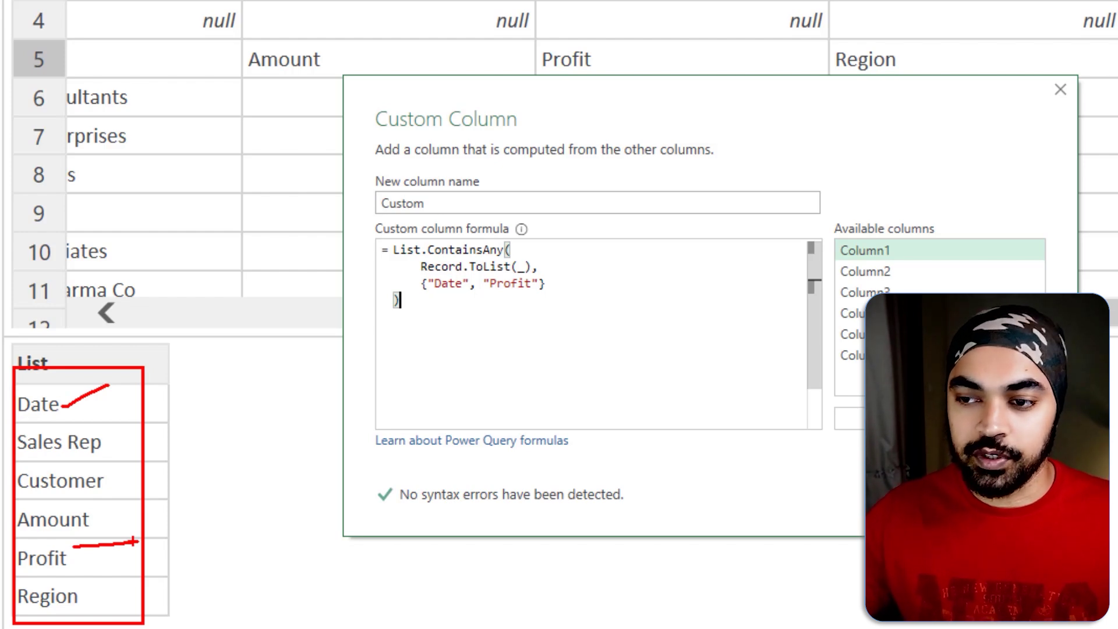
key("Escape")
left_click(953, 499)
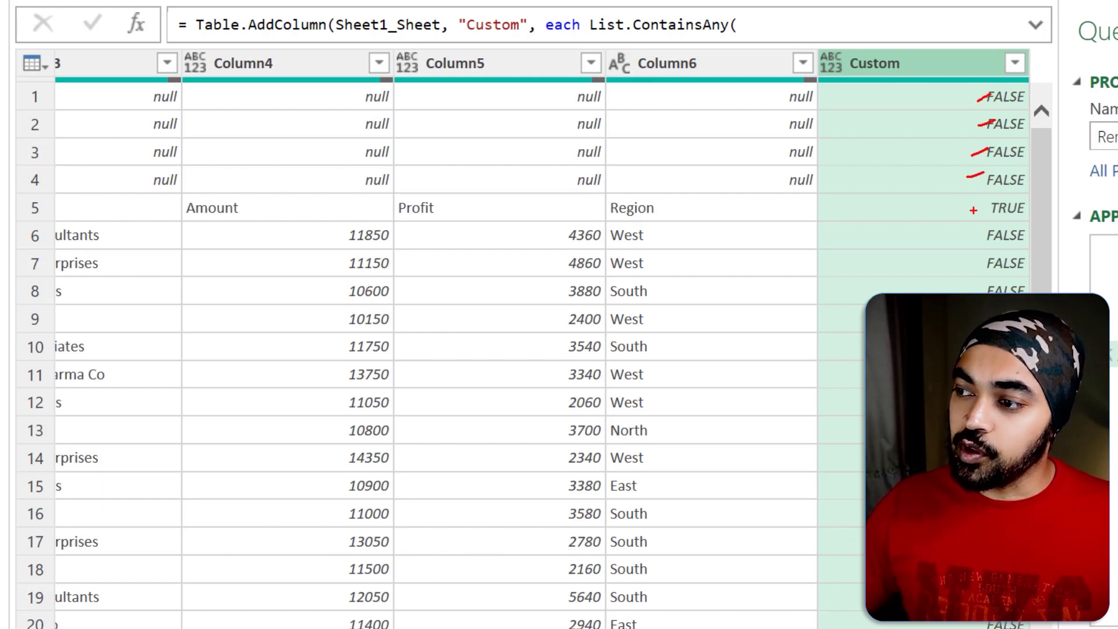
left_click_drag(975, 217, 1025, 202)
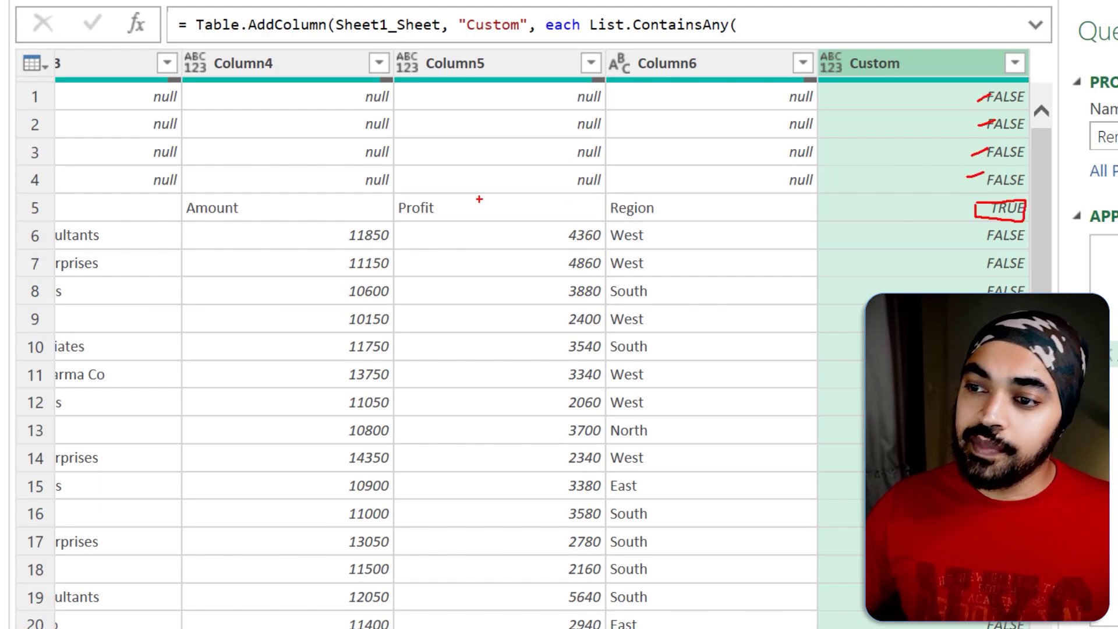
mouse_move(411, 214)
left_mouse_down()
mouse_move(448, 204)
mouse_move(431, 209)
left_mouse_up()
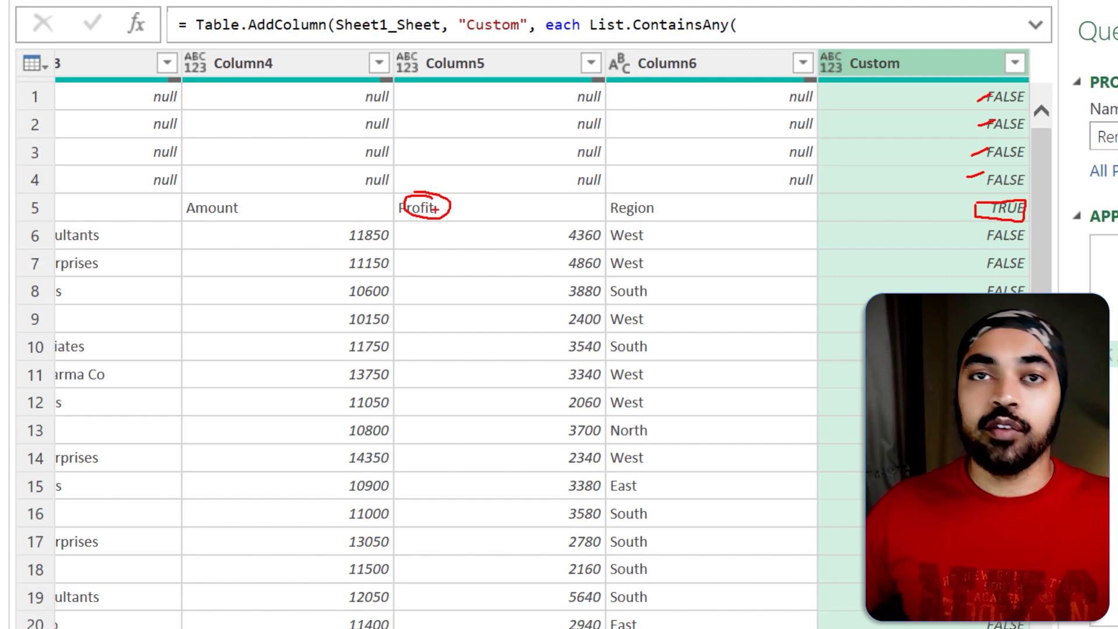
Show the Custom column's full List.ContainsAny formula and compare it with the column's values for the null rows and the header row.
key("Escape")
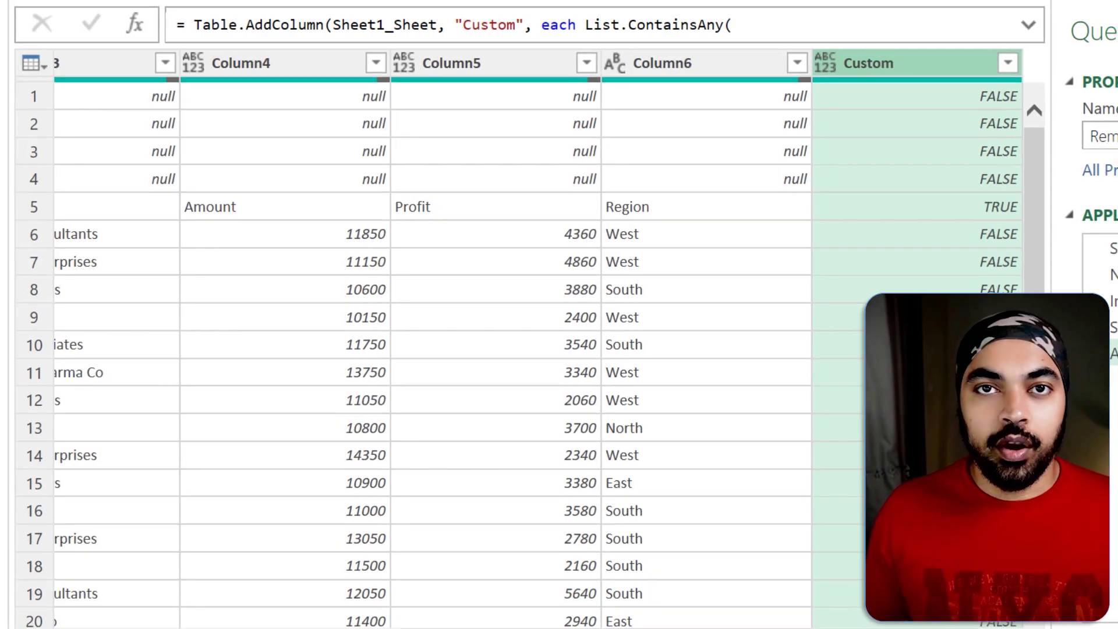
left_click(946, 27)
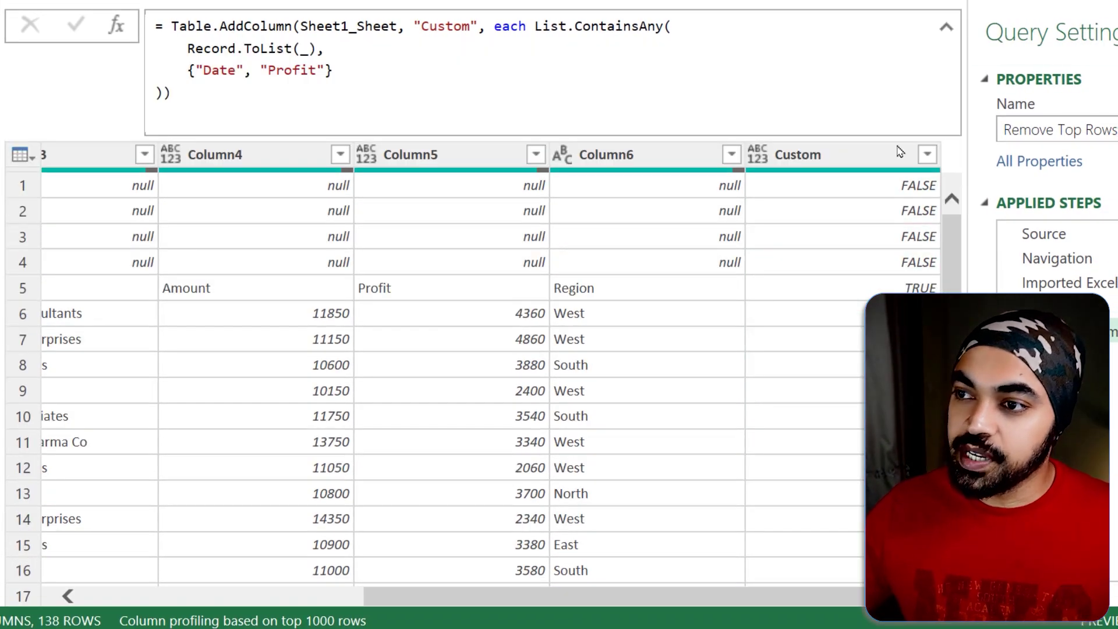
key("ctrl+2")
left_click_drag(559, 42, 611, 42)
key("Escape")
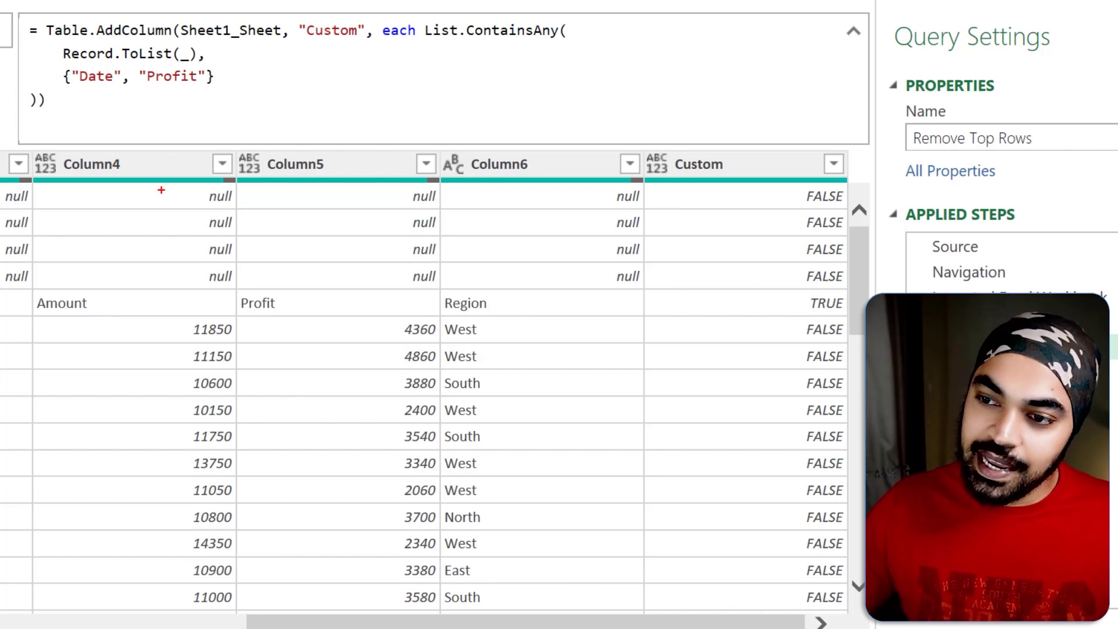
left_click_drag(155, 190, 610, 196)
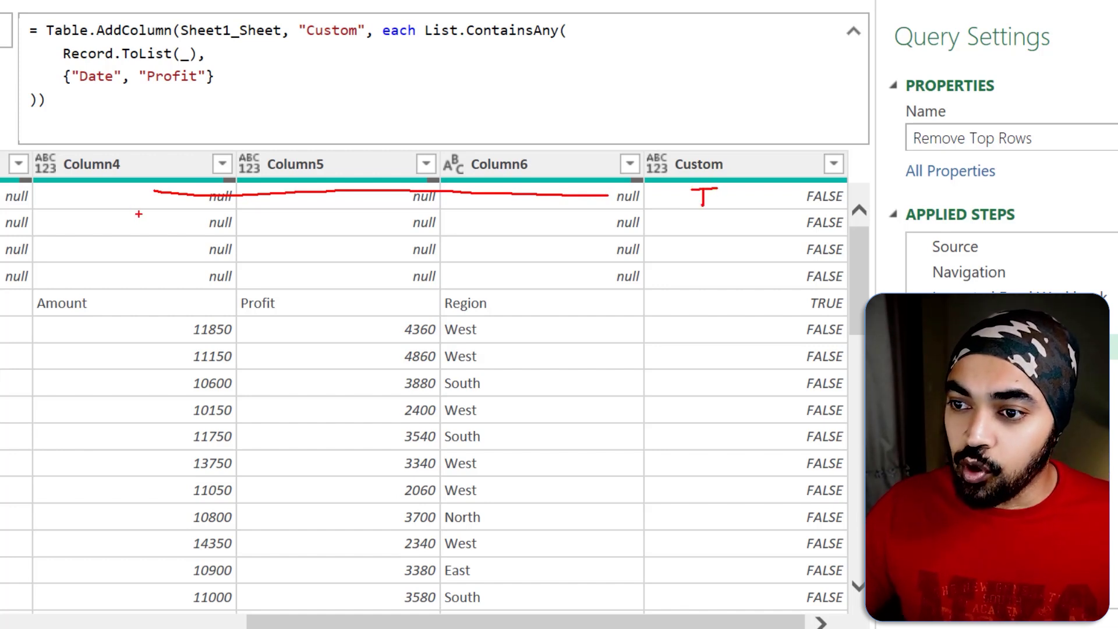
left_click_drag(154, 221, 627, 223)
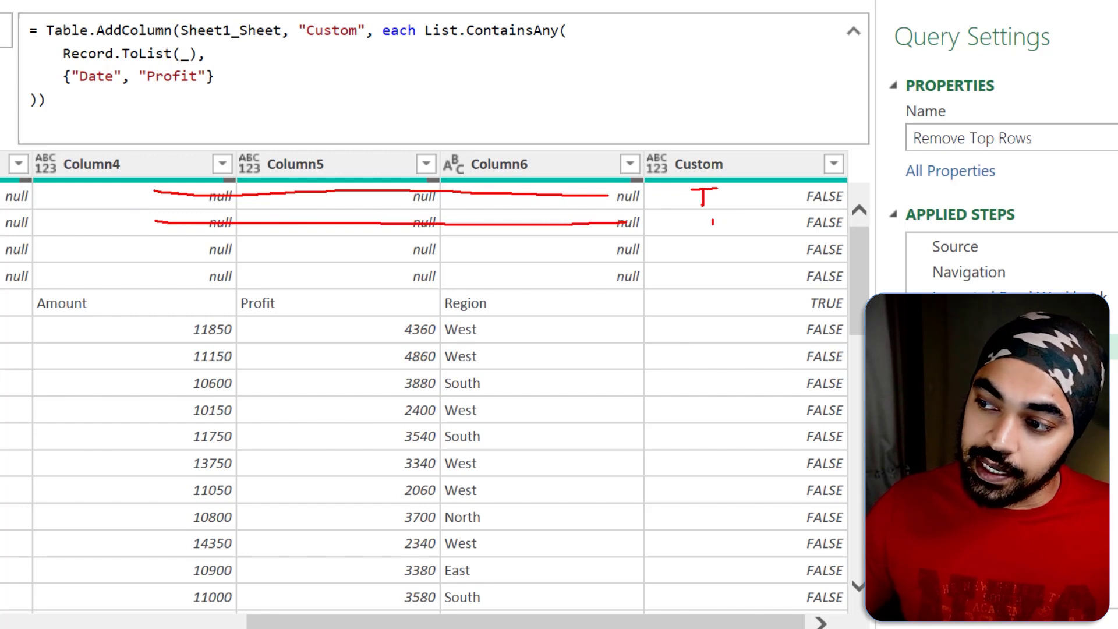
left_click_drag(712, 221, 712, 235)
left_click_drag(705, 221, 747, 218)
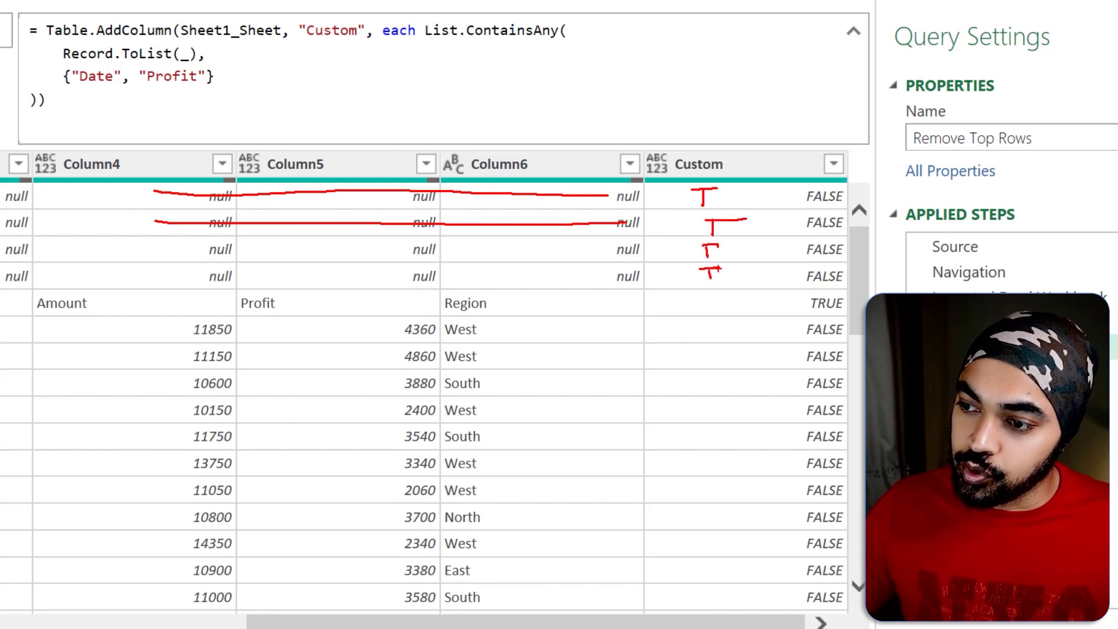
left_click_drag(711, 297, 709, 309)
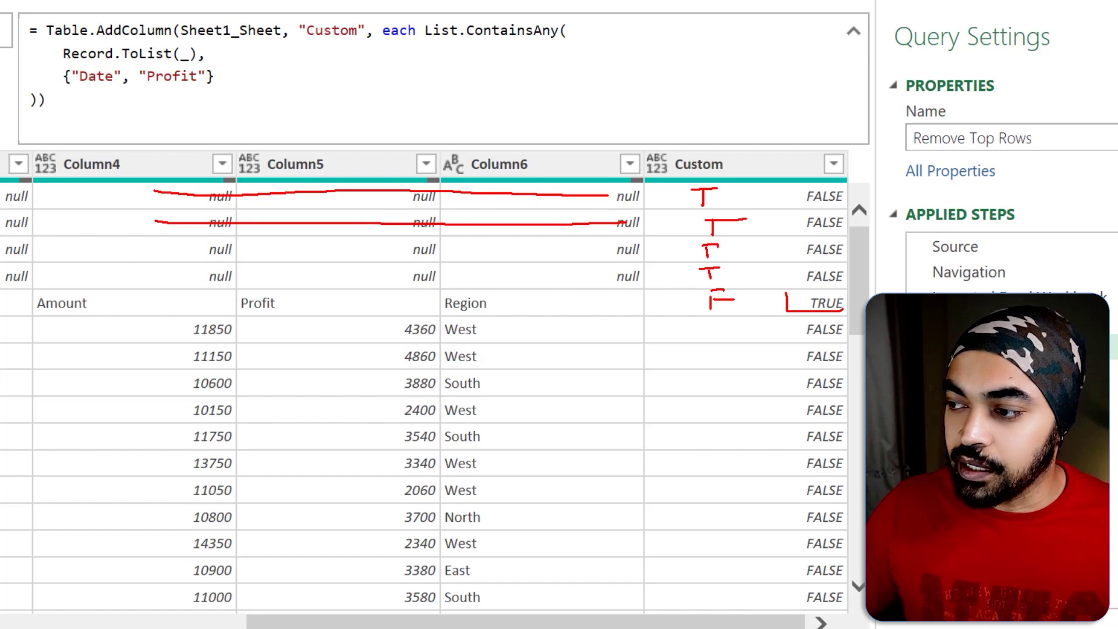
left_click_drag(843, 310, 780, 288)
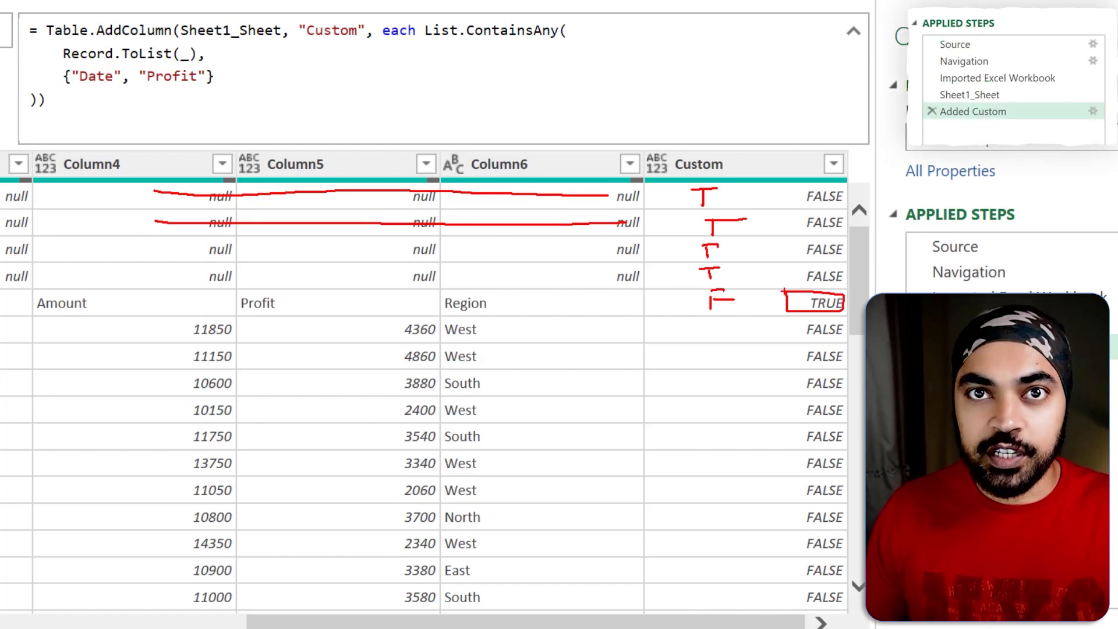
key("Escape")
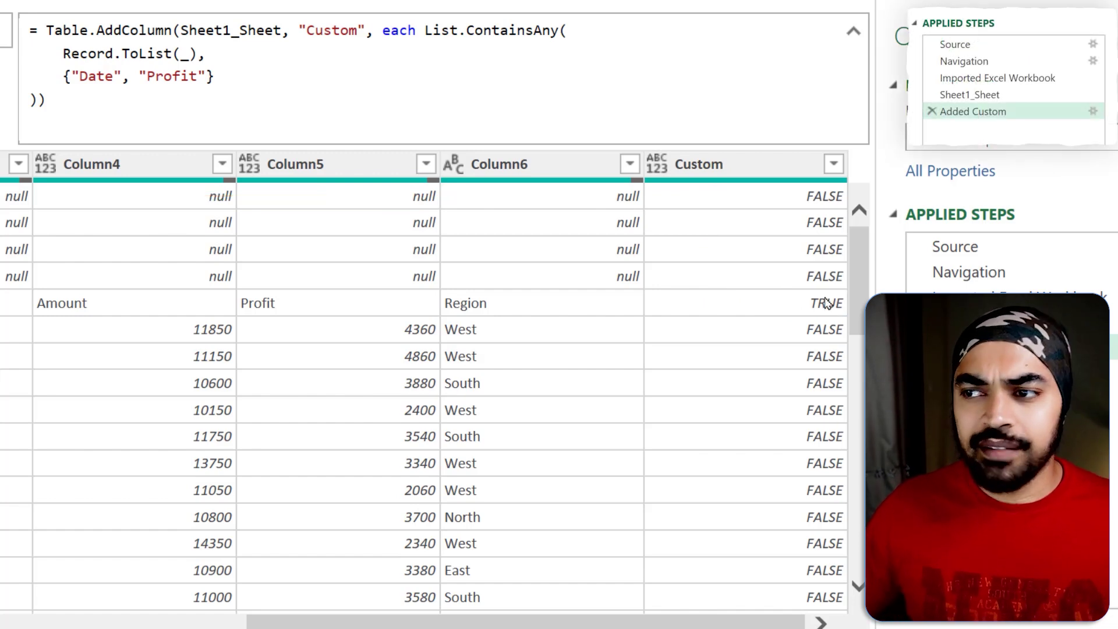
Negate the Custom column's formula by adding not in front of List.ContainsAny(Record.ToList(_), {"Date", "Profit"}).
left_click(1092, 111)
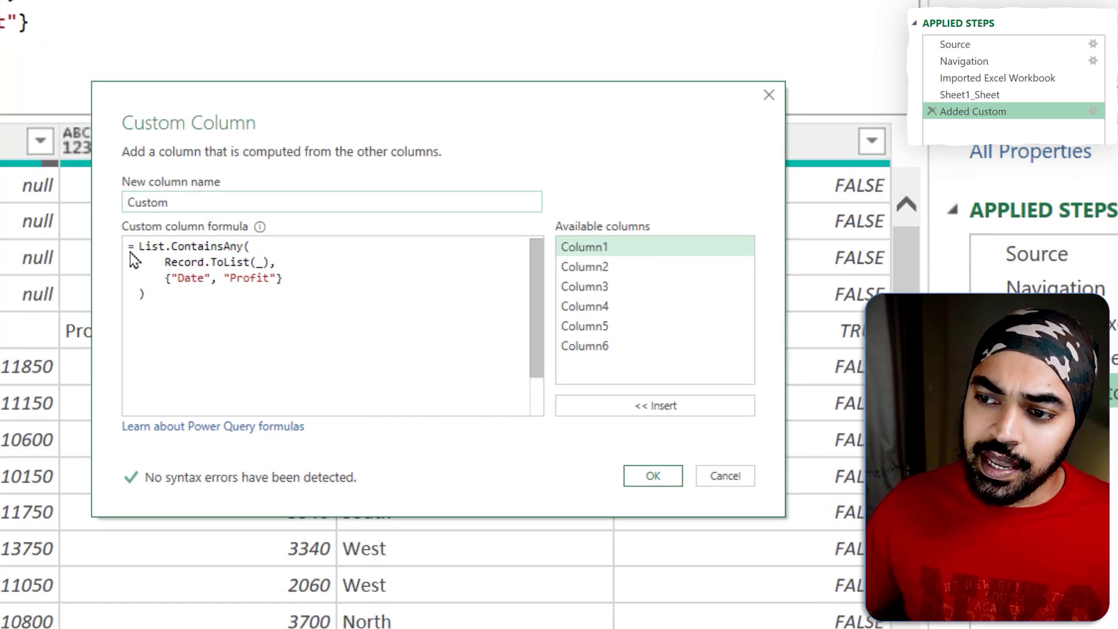
left_click_drag(167, 324, 138, 246)
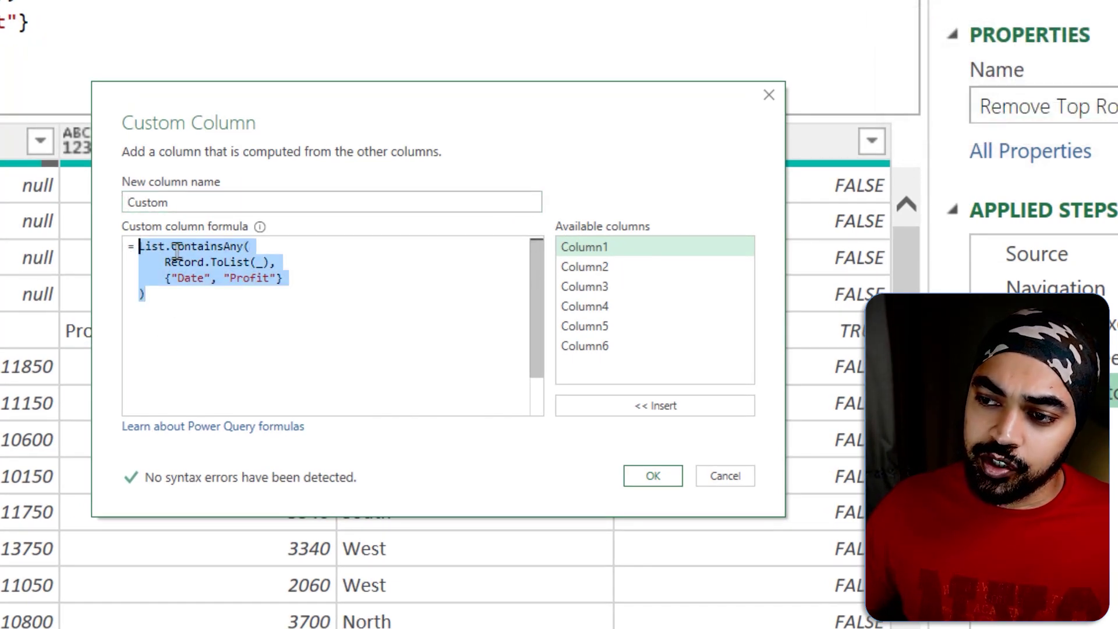
left_click(142, 247)
mouse_move(198, 266)
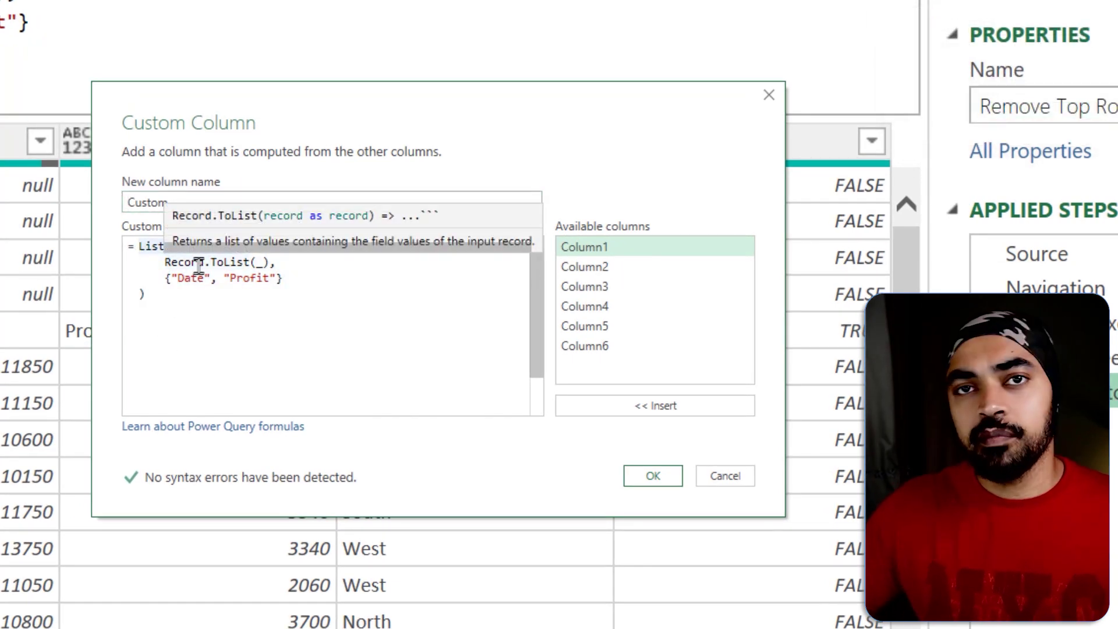
type("not")
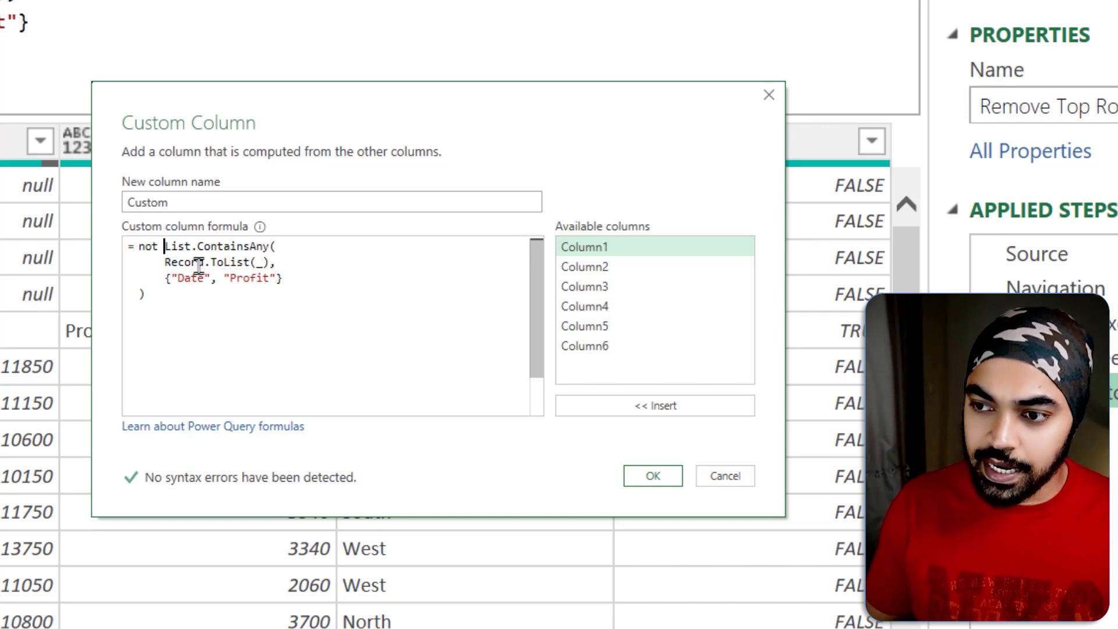
left_click(653, 476)
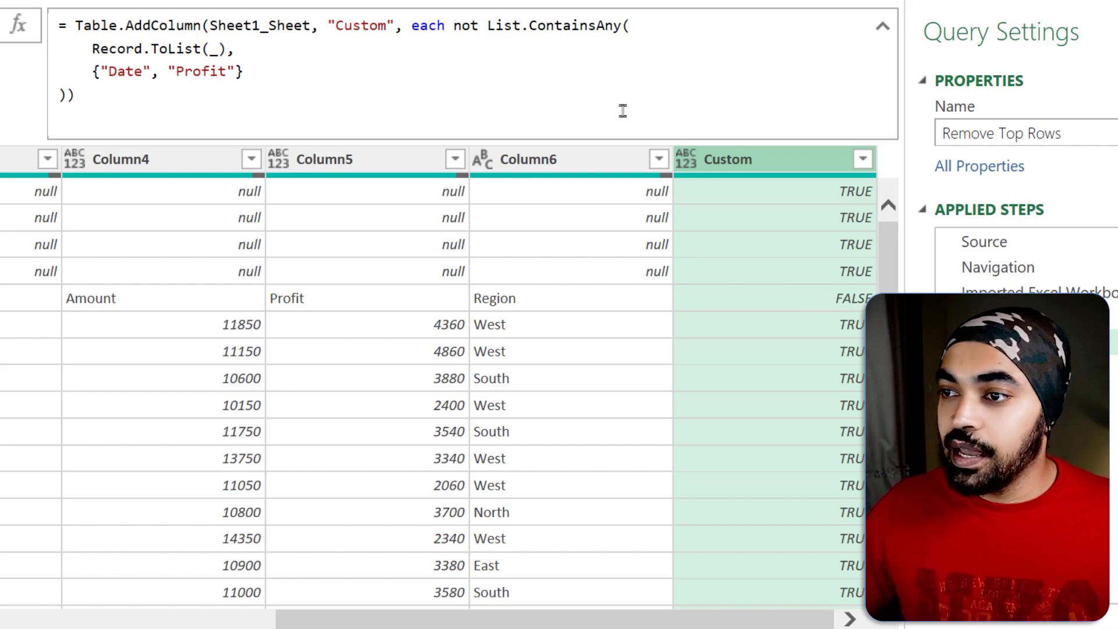
left_click_drag(438, 39, 499, 37)
left_click_drag(144, 102, 195, 102)
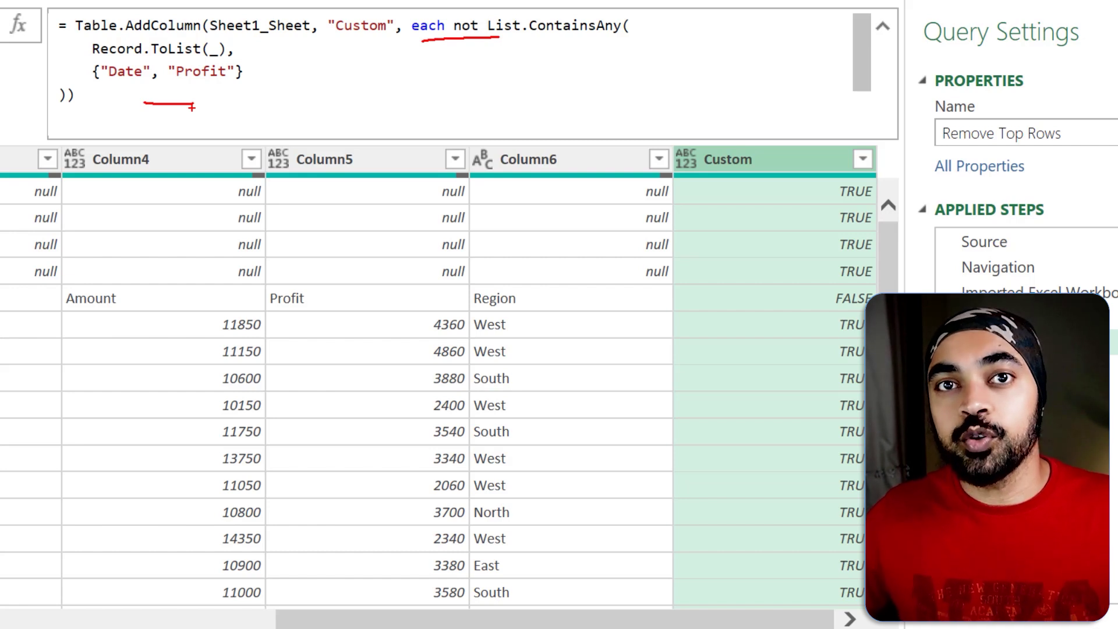
left_click_drag(770, 298, 825, 297)
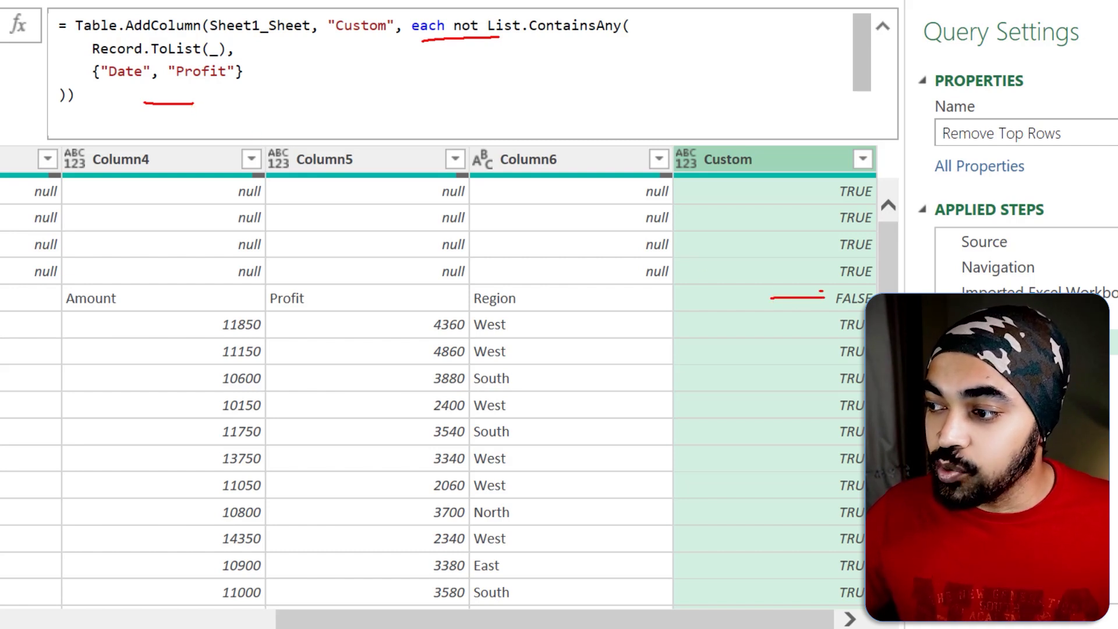
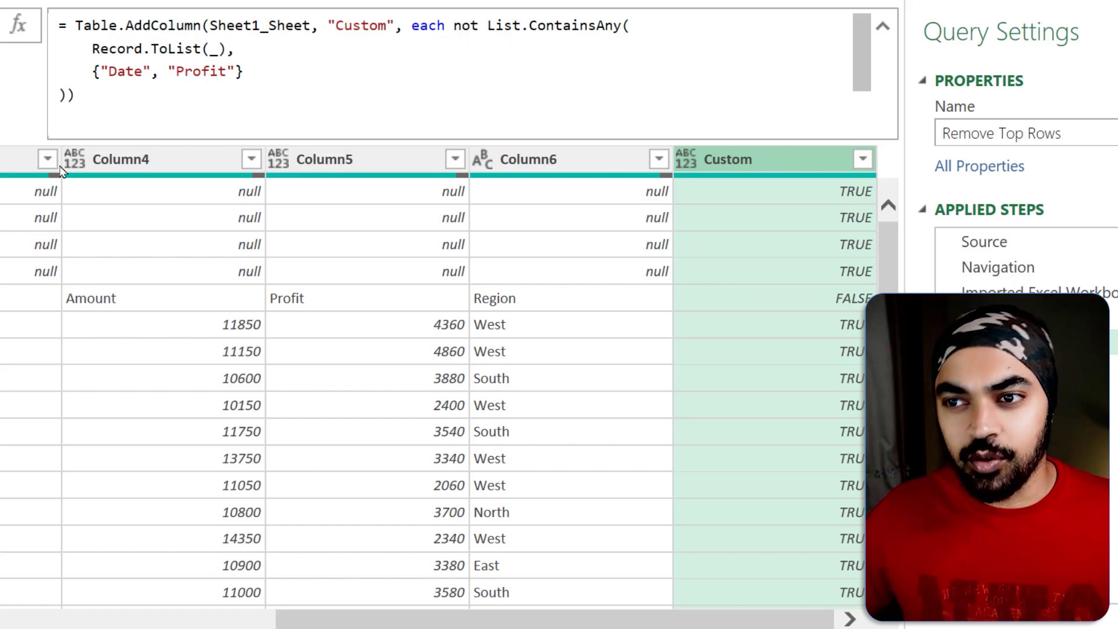
Add a new query step after Added Custom and start its formula with Table.Skip(#"Added Custom".
left_click(27, 31)
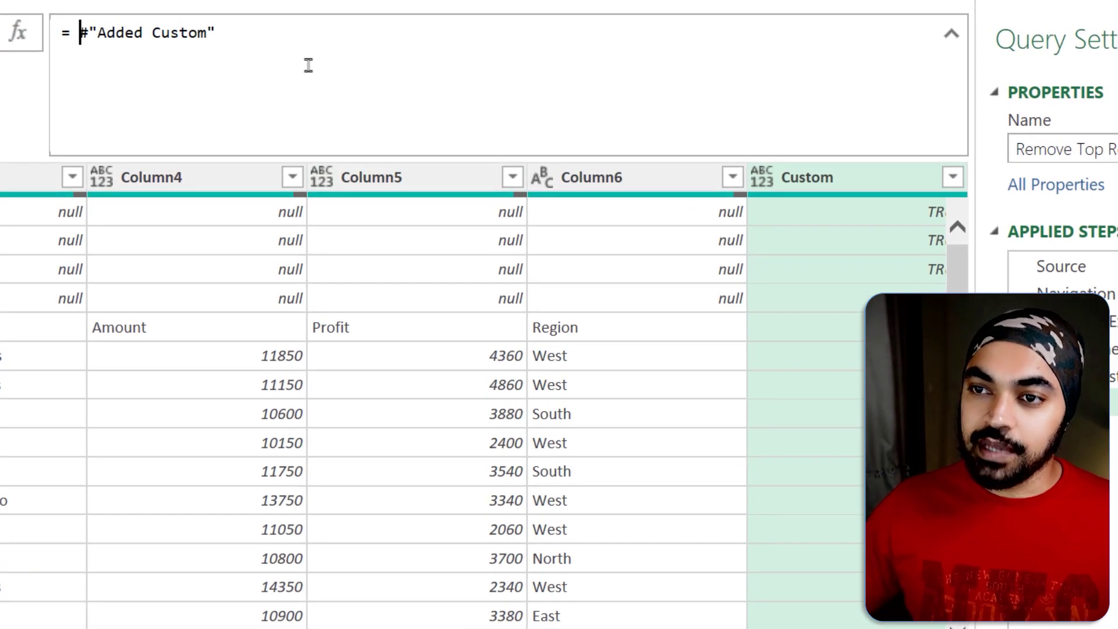
type("Table.Skip")
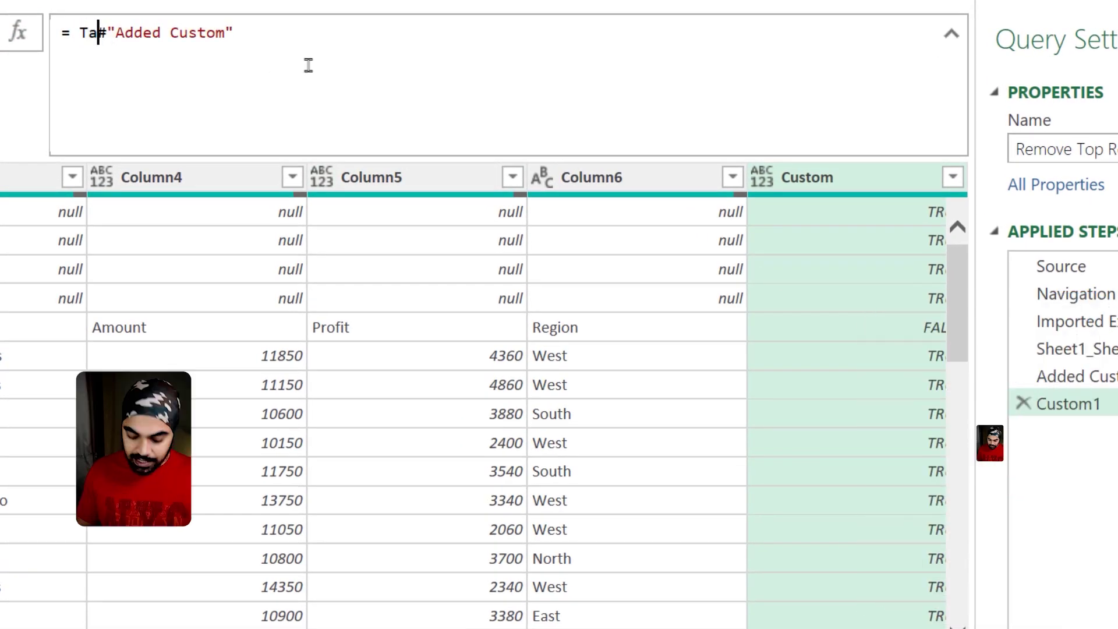
type("(")
key("End")
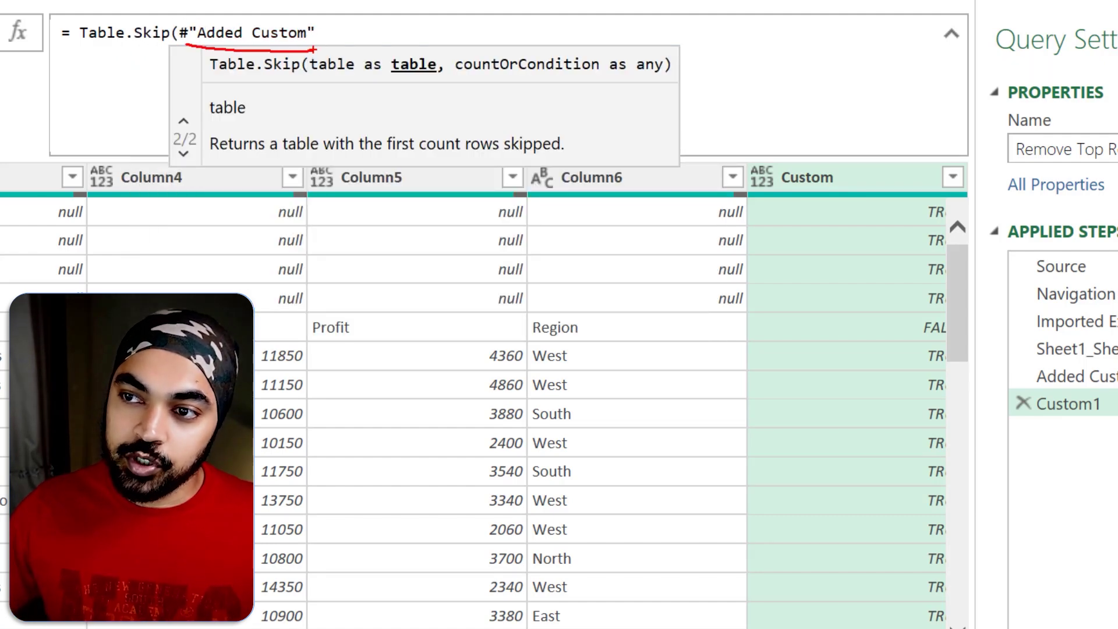
left_click_drag(282, 33, 936, 348)
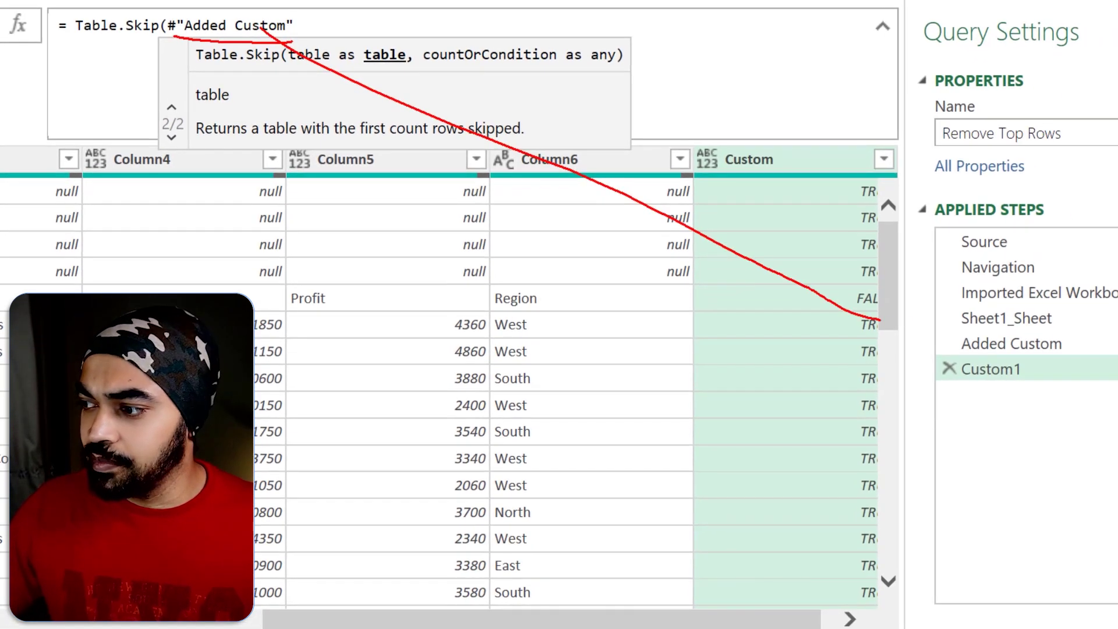
key("Escape")
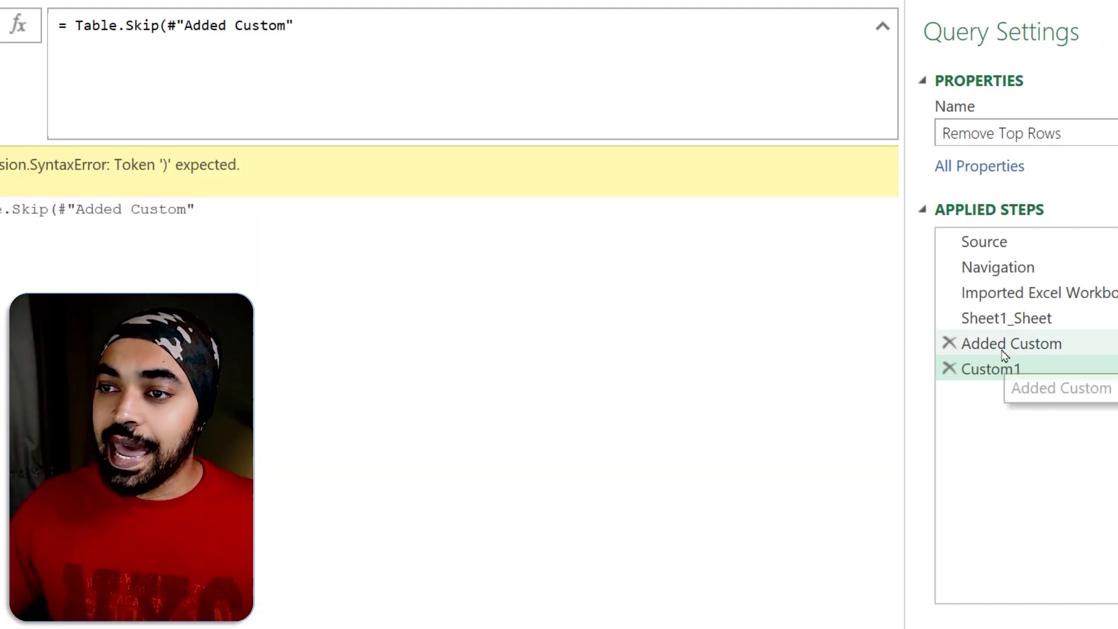
Copy the each not List.ContainsAny condition from the Added Custom step and complete the Custom1 formula with it as Table.Skip's second argument.
left_click(1001, 348)
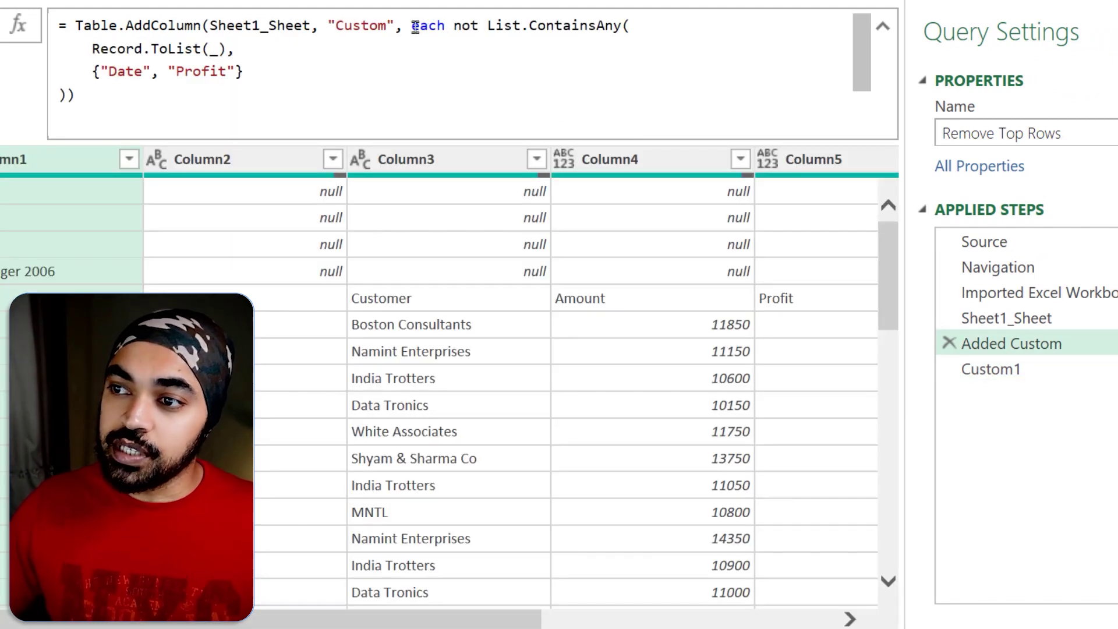
left_click_drag(412, 36, 86, 93)
key("ctrl+c")
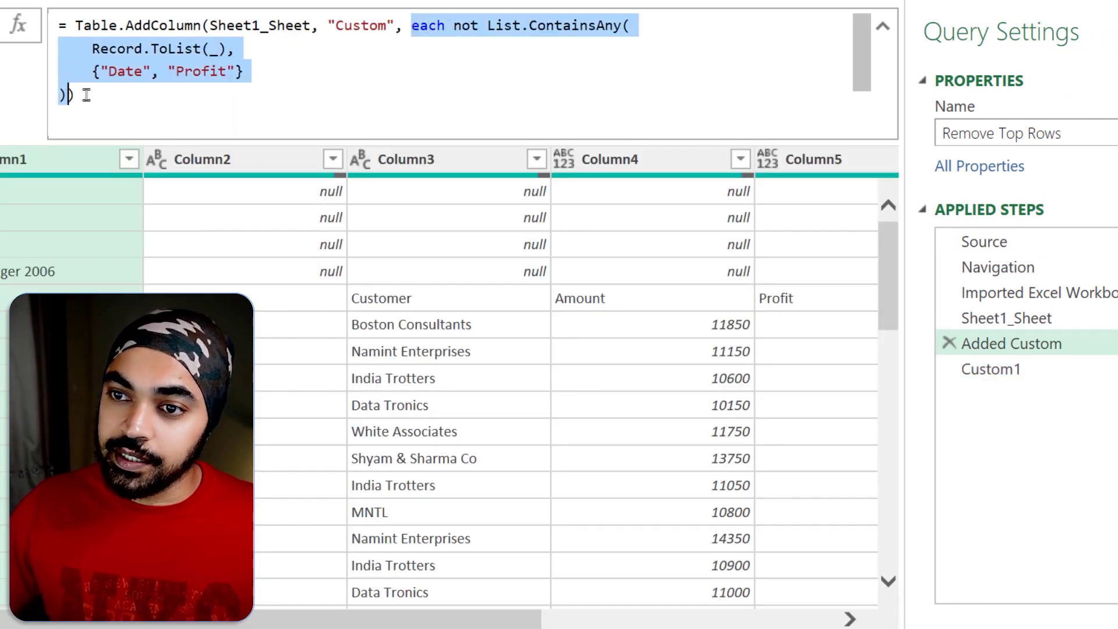
left_click(990, 369)
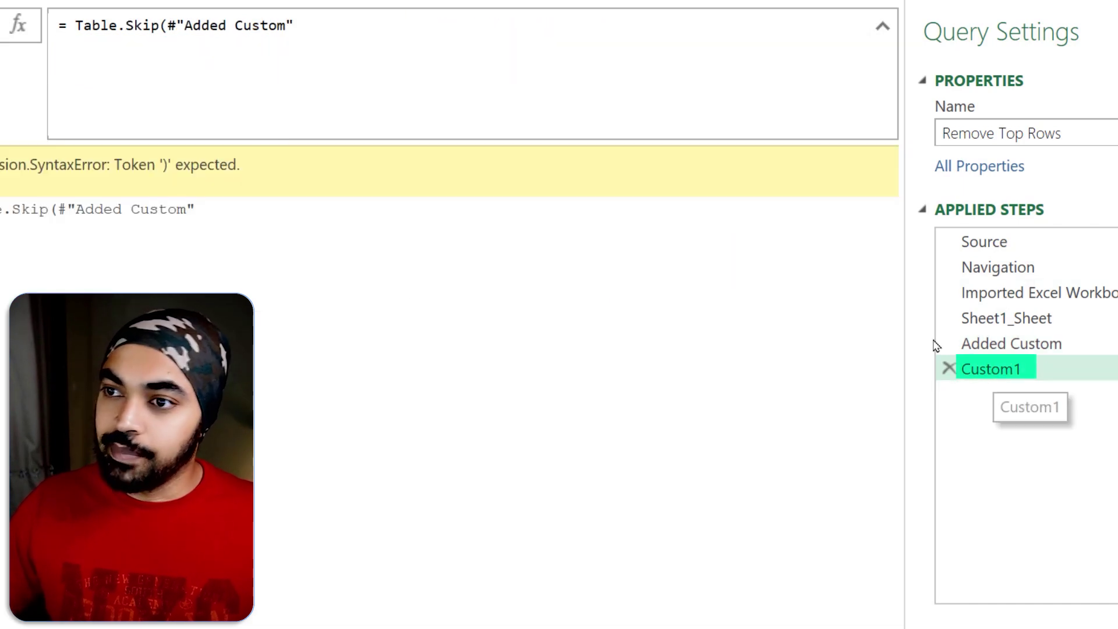
left_click(347, 28)
type(",")
key("ctrl+v")
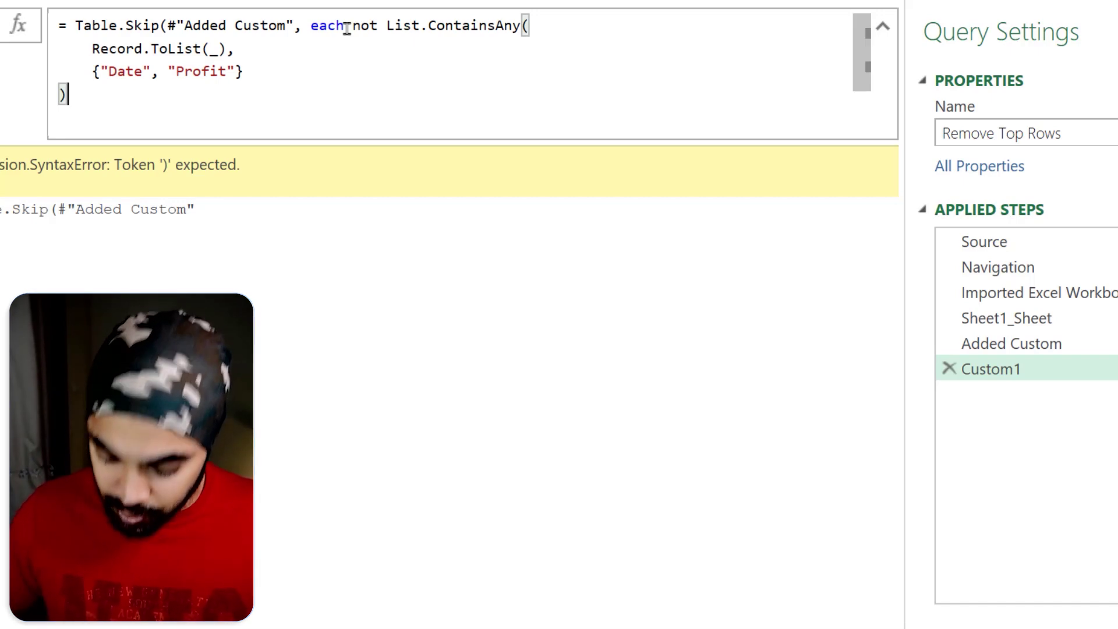
type(")")
key("Return")
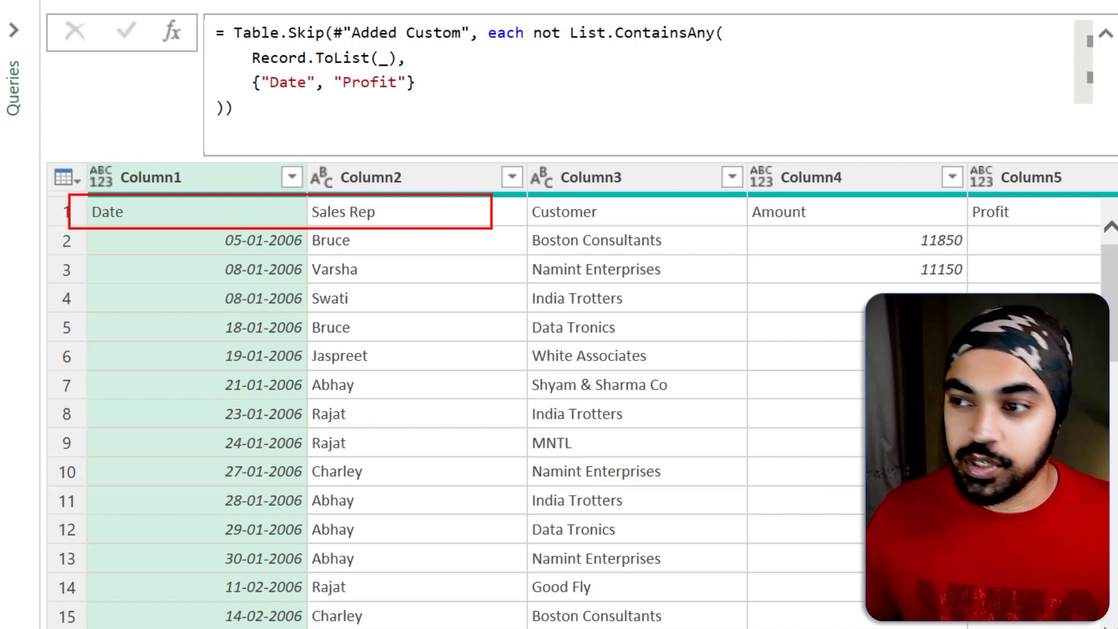
left_click_drag(488, 32, 316, 105)
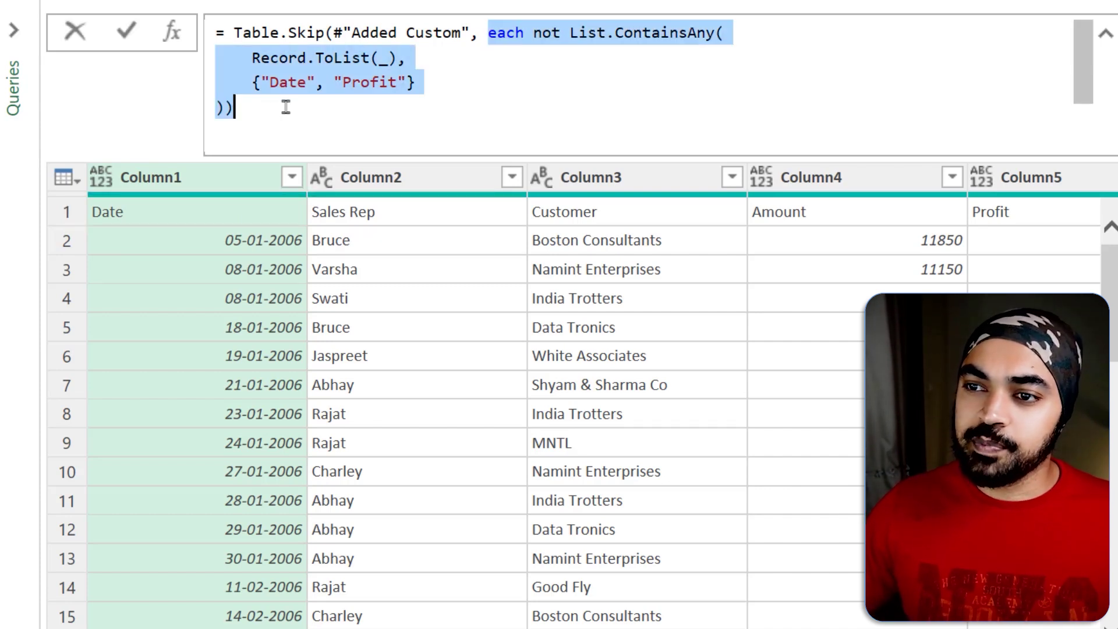
left_click_drag(232, 107, 225, 106)
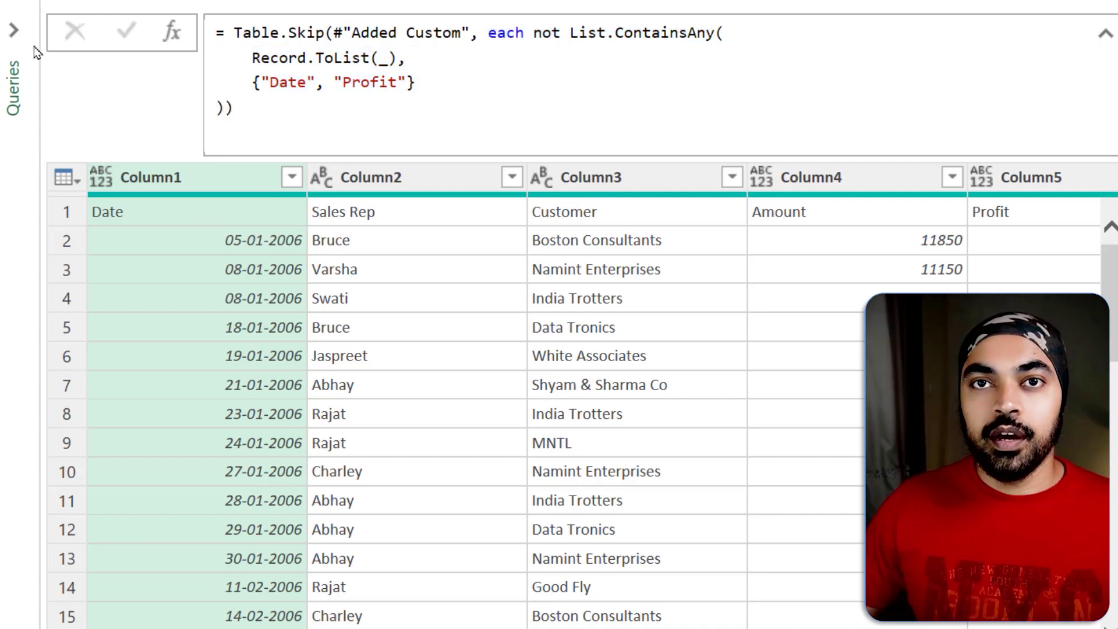
Duplicate the Remove Top Rows query.
left_click(14, 29)
right_click(96, 57)
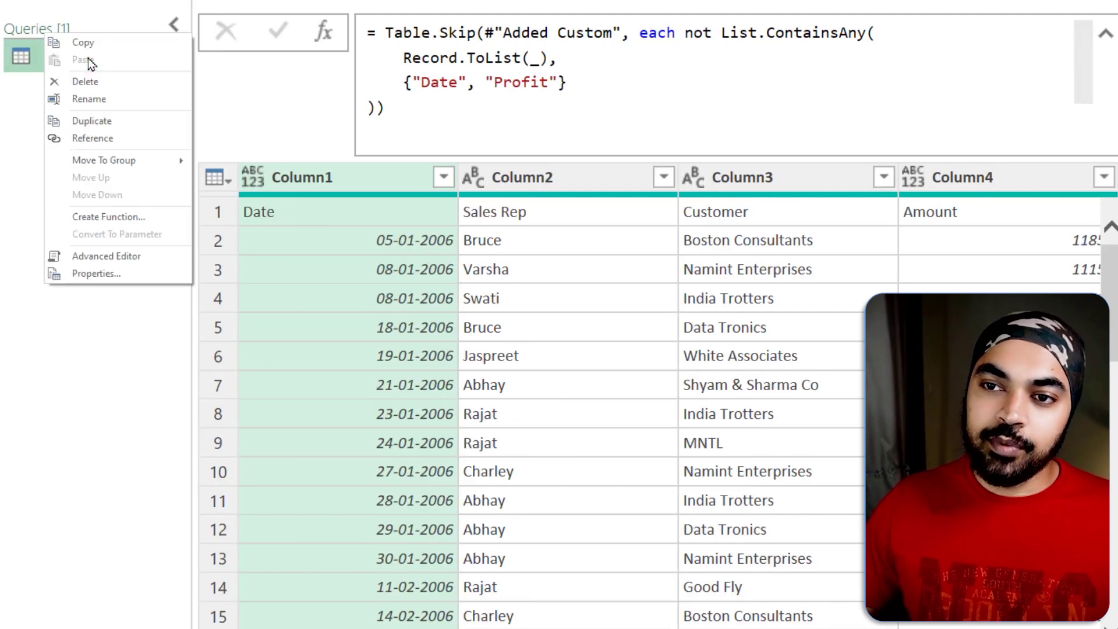
left_click(93, 121)
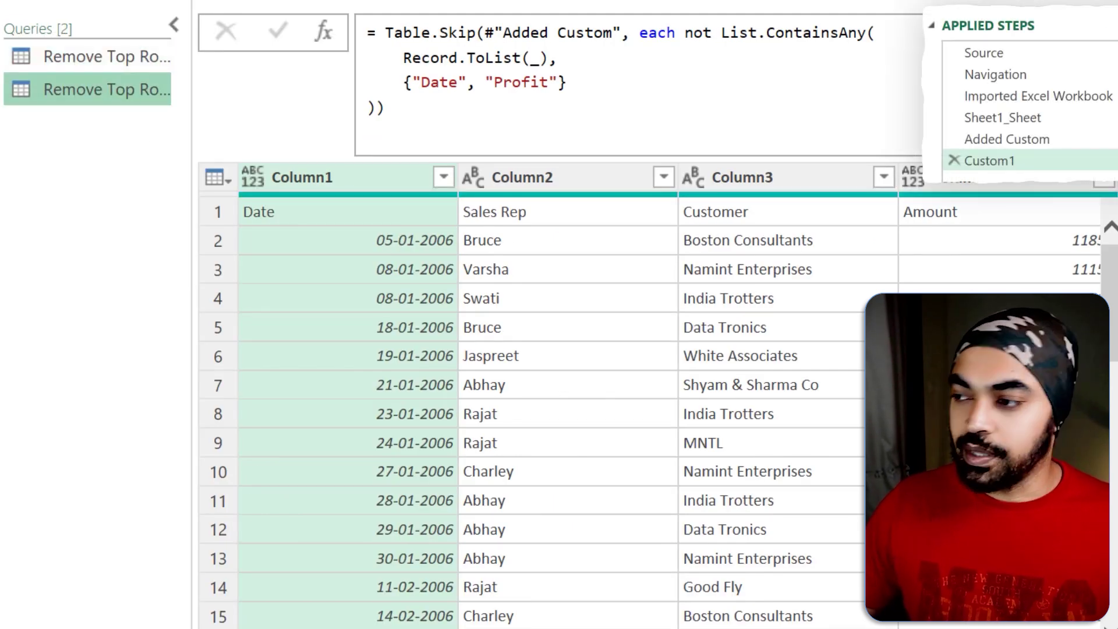
Delete every applied step after Source in the duplicated query, from Custom1 back to Navigation.
left_click(989, 139)
left_click(984, 117)
left_click(983, 96)
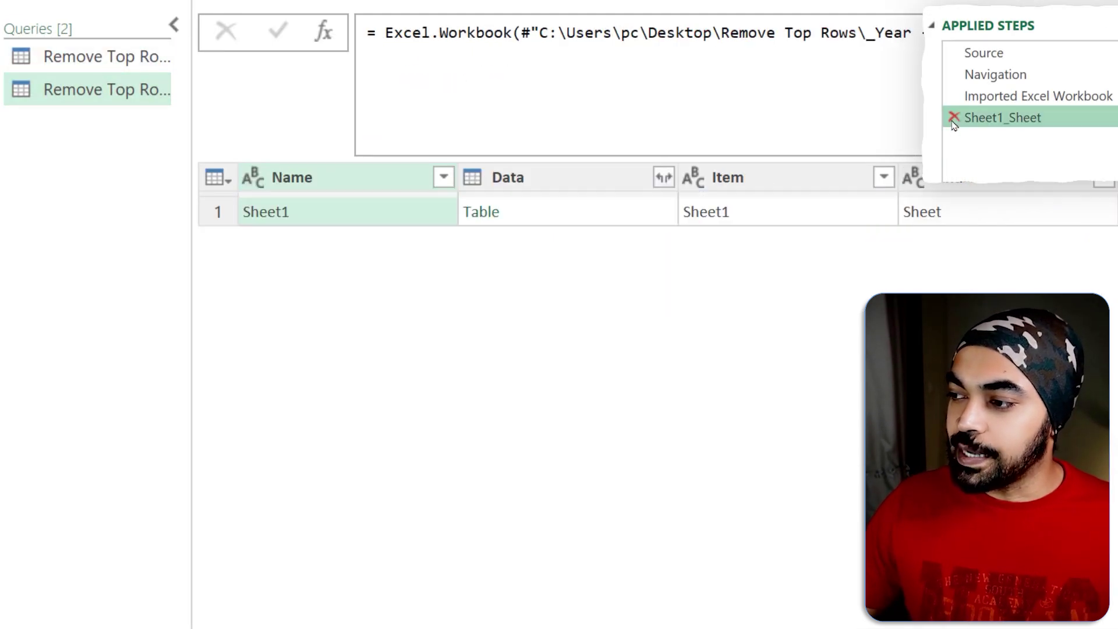
left_click(983, 73)
left_click(984, 52)
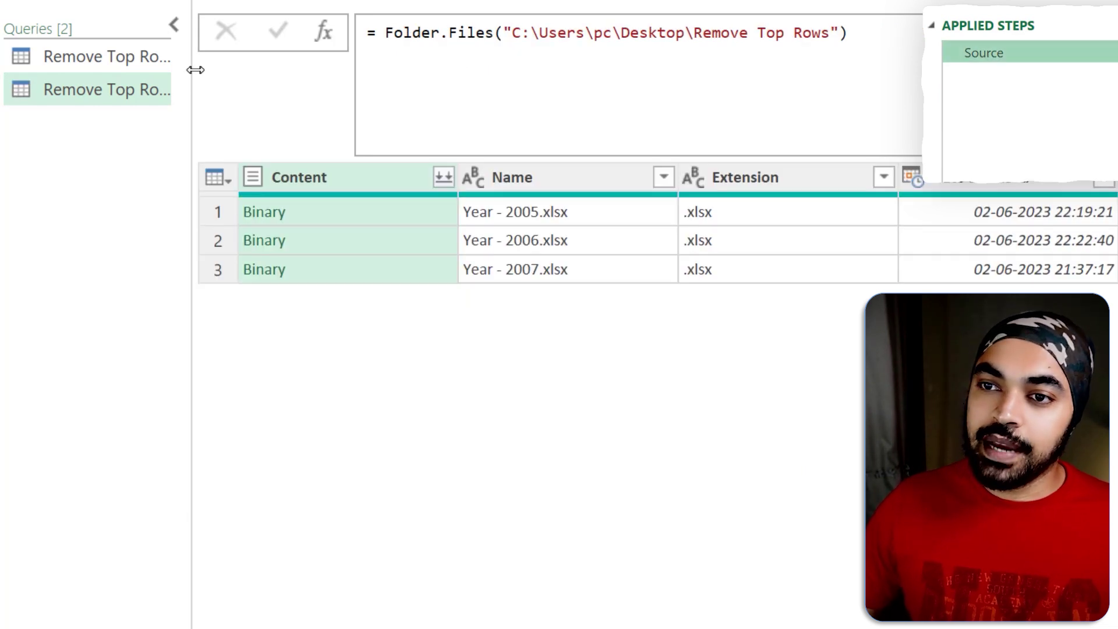
Preview the Content binaries of Year - 2005.xlsx and Year - 2006.xlsx in the folder listing.
left_click(173, 24)
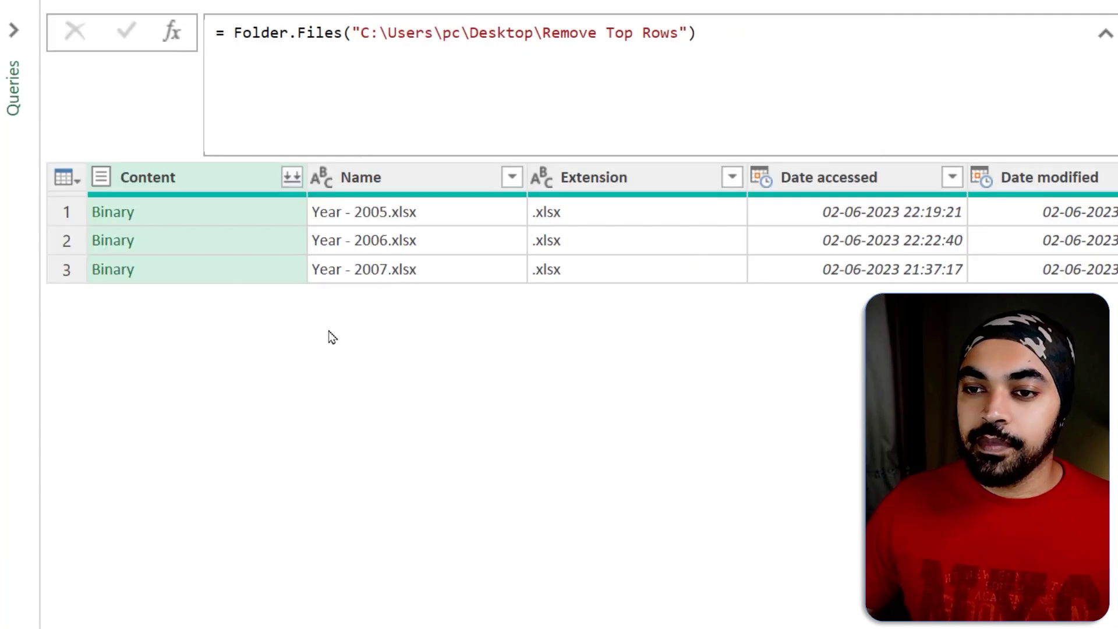
left_click(180, 215)
left_click(176, 241)
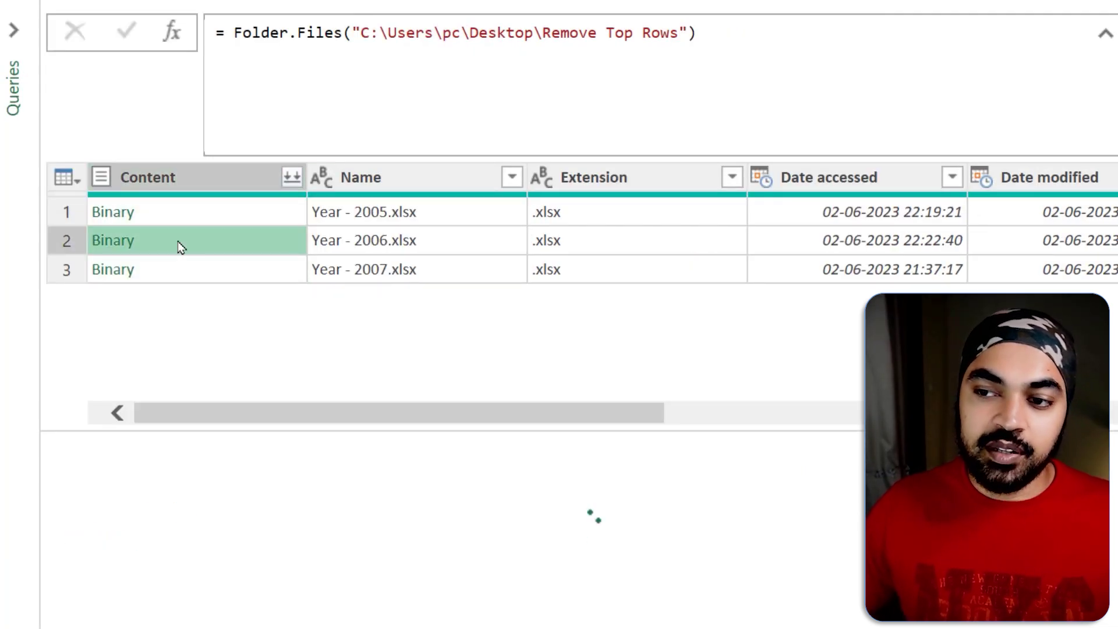
Add a step after Source in the duplicated query and begin its formula as Table.TransformColumns(Source,.
left_click(171, 282)
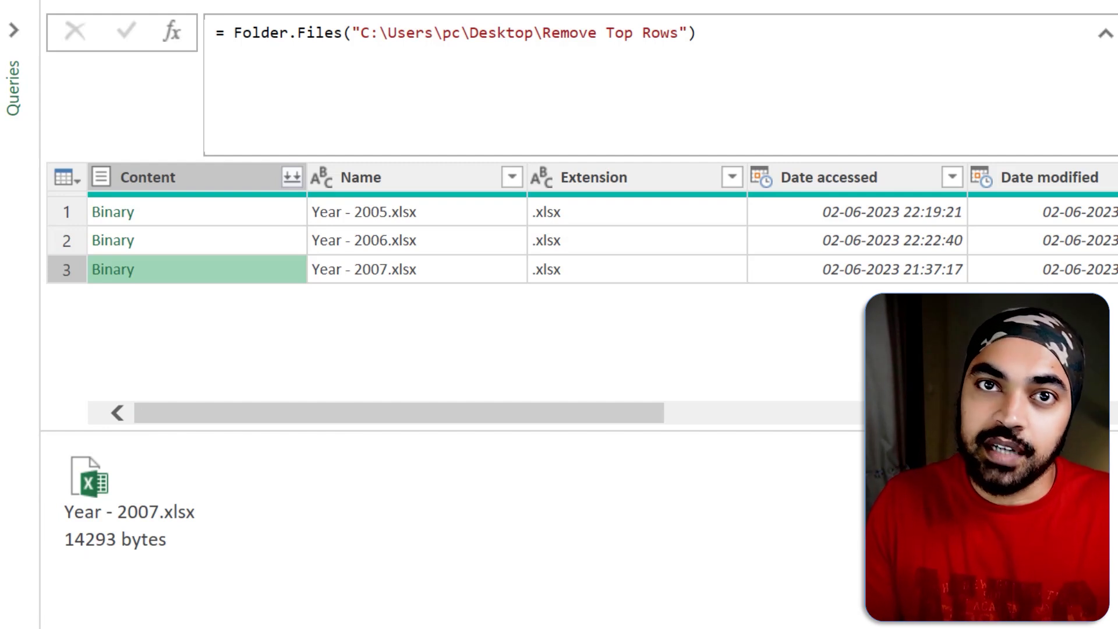
left_click(171, 31)
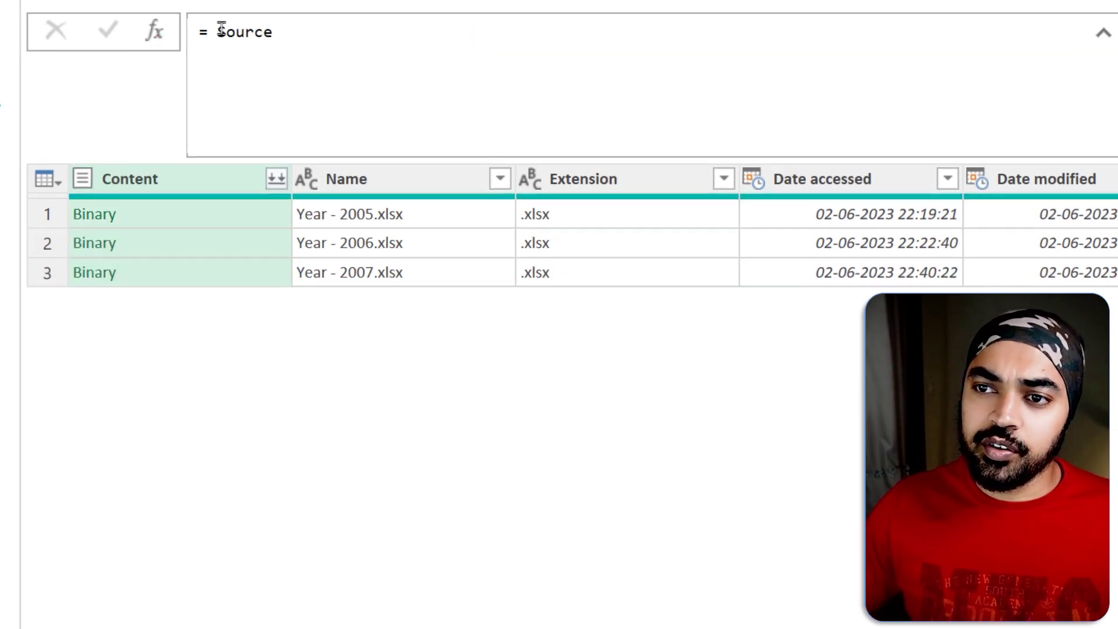
left_click(221, 30)
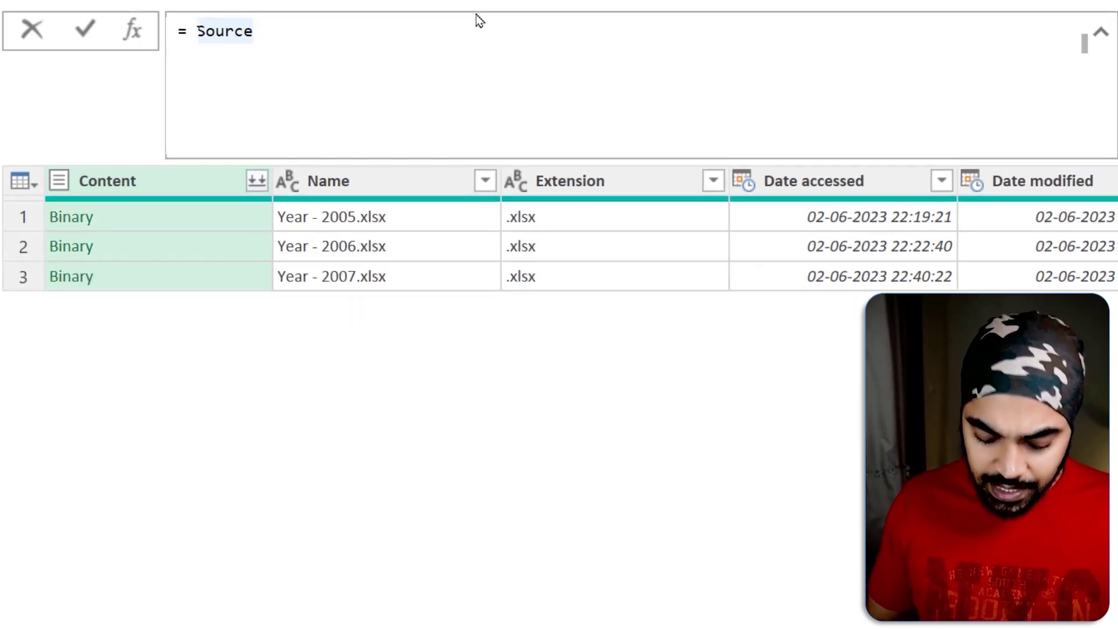
type("Tat")
key("BackSpace")
type("ble.Transform")
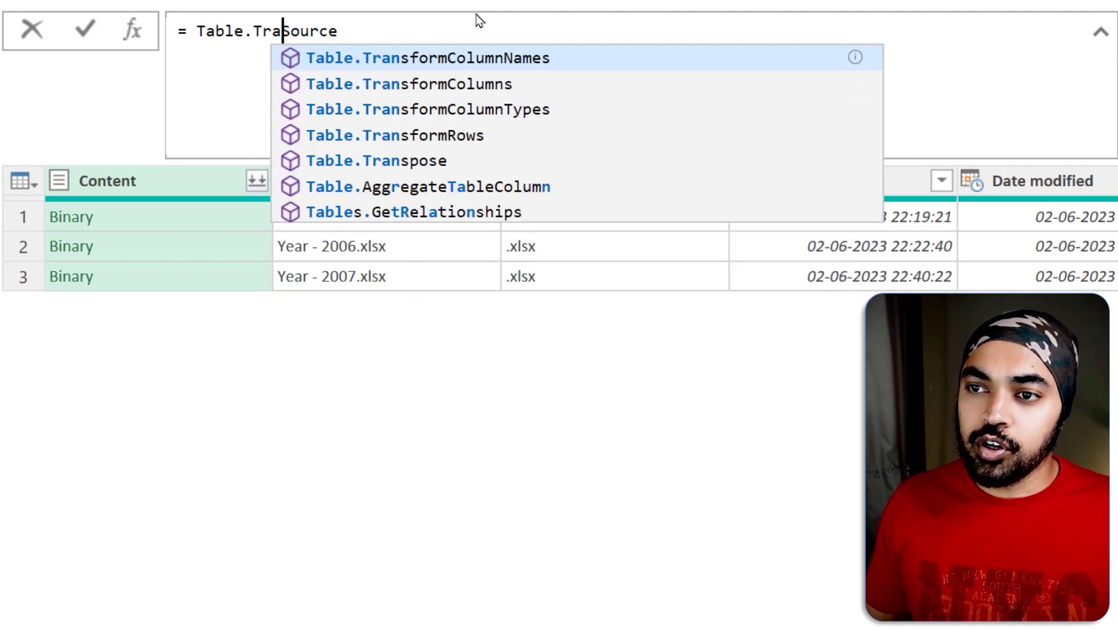
type("Coli")
type("mns(")
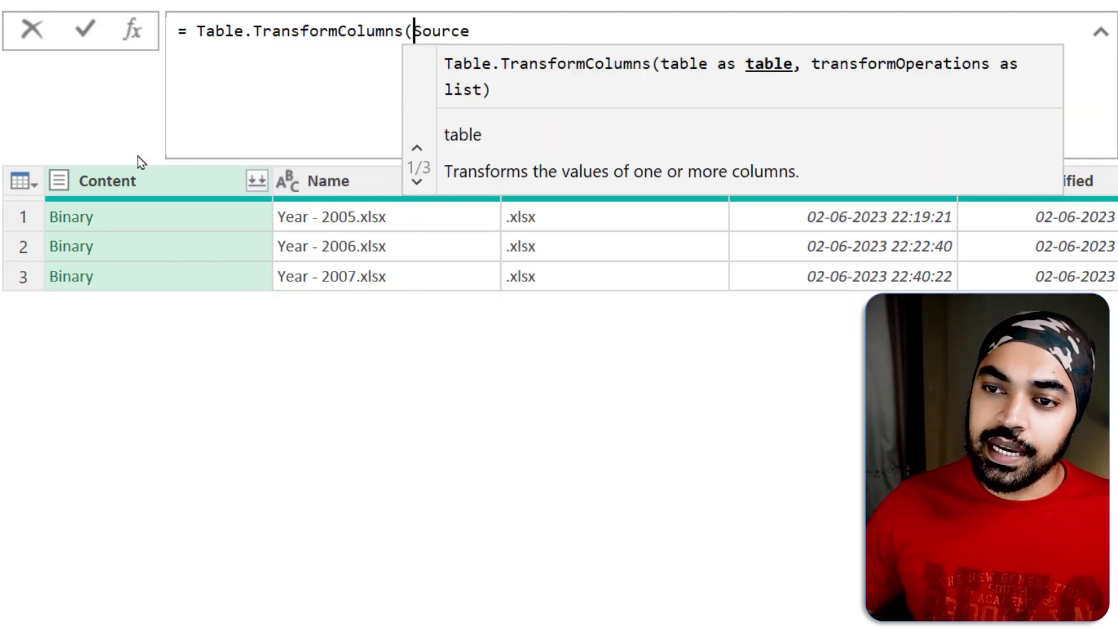
left_click(492, 22)
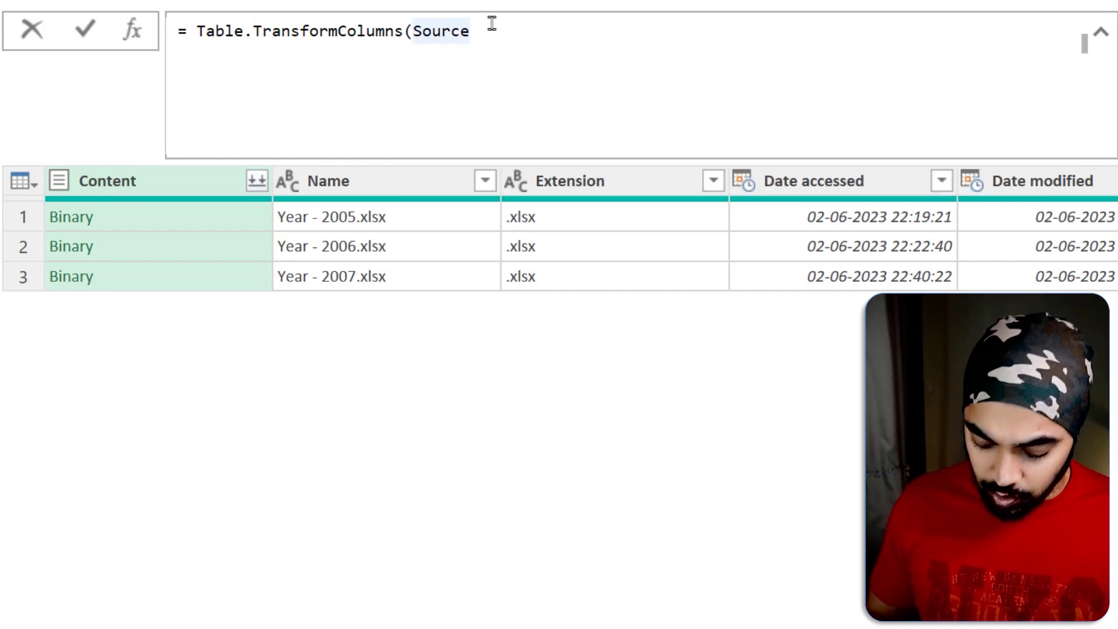
type(",")
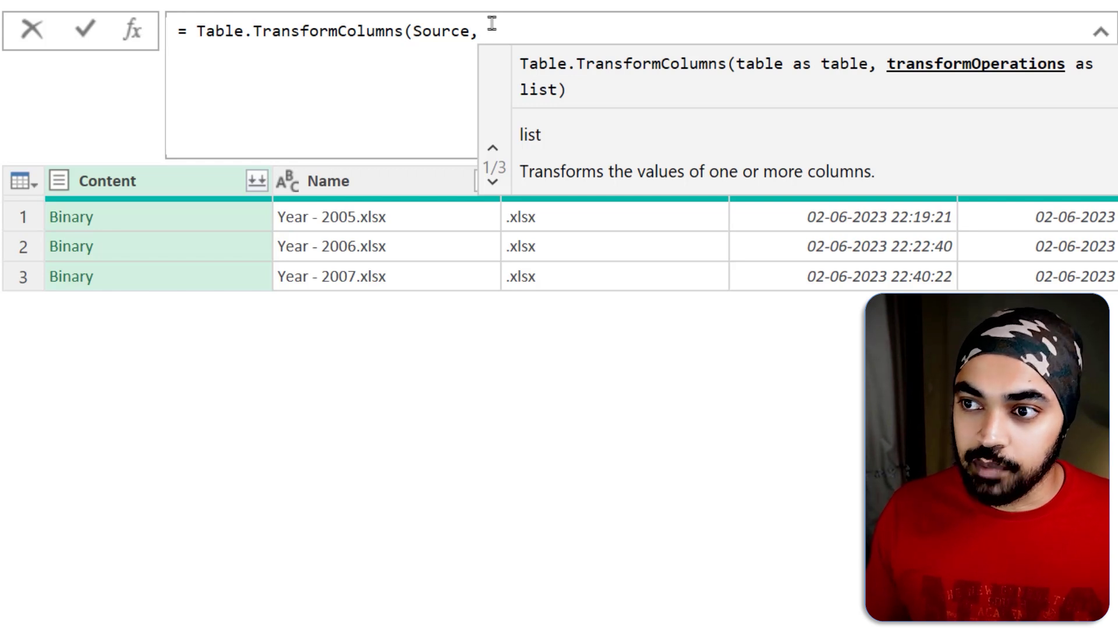
Enter {"Content", Excel.Workbook as the transform operation in the Table.TransformColumns formula.
type("Excel")
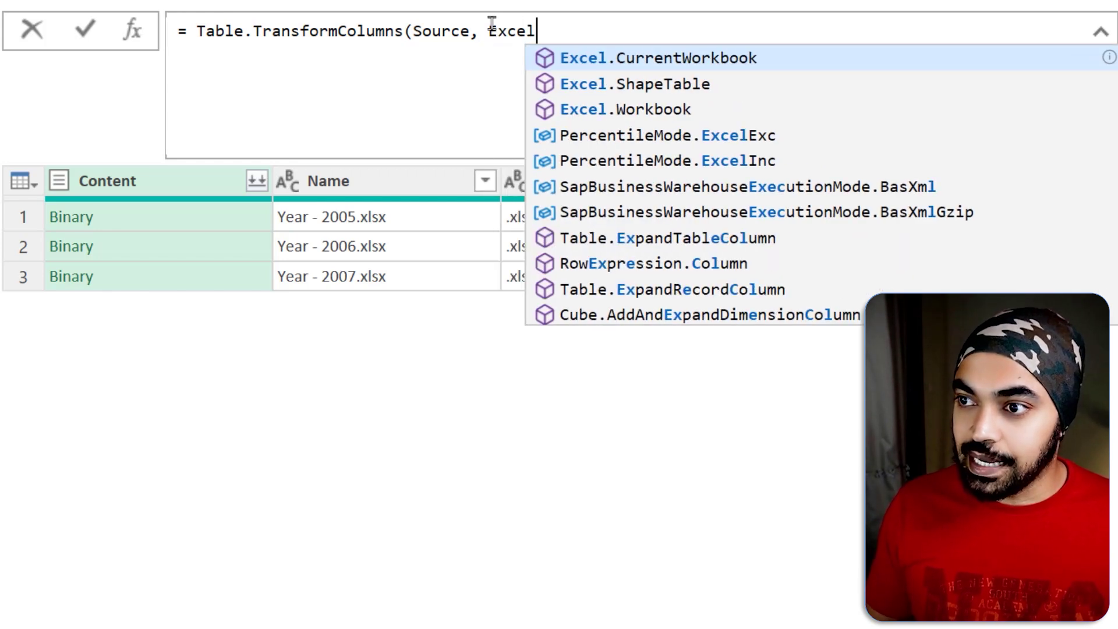
key("Down")
key("Down")
key("Tab")
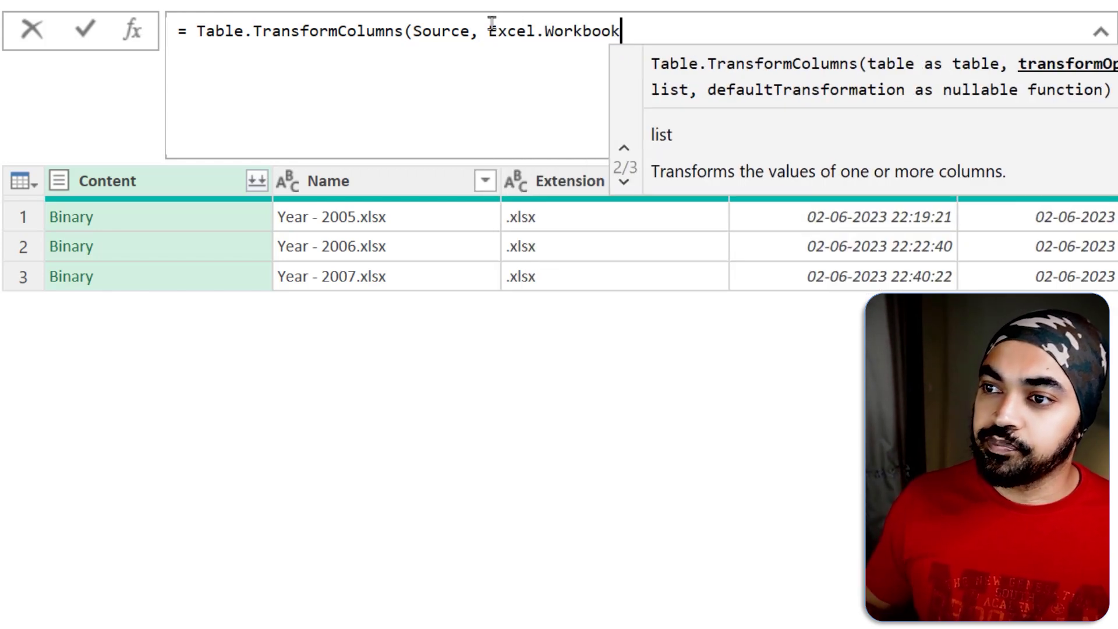
left_click(491, 23)
type("{\"Content")
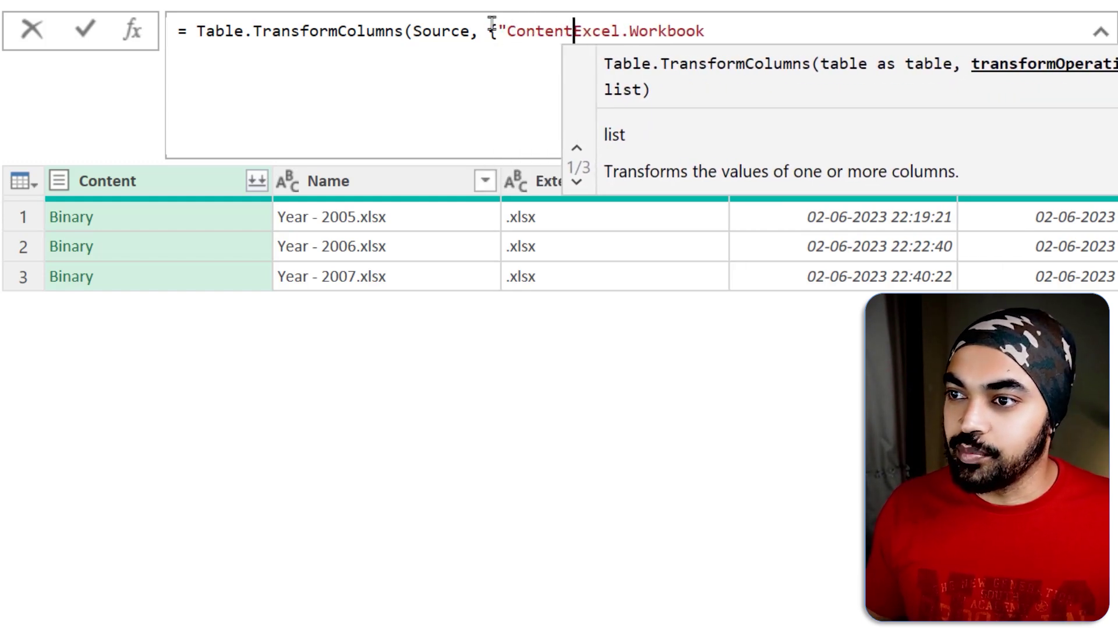
type(",")
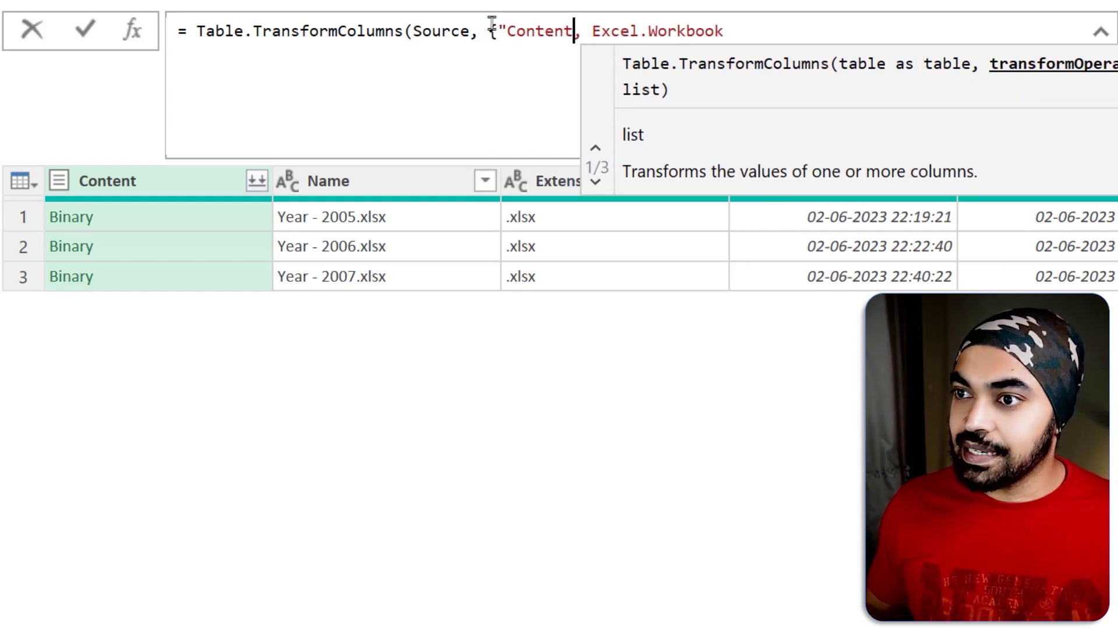
key("Left")
key("Left")
type("\"")
Close the transform list and the function with }) and commit the Custom1 formula.
key("Right")
key("End")
type(")")
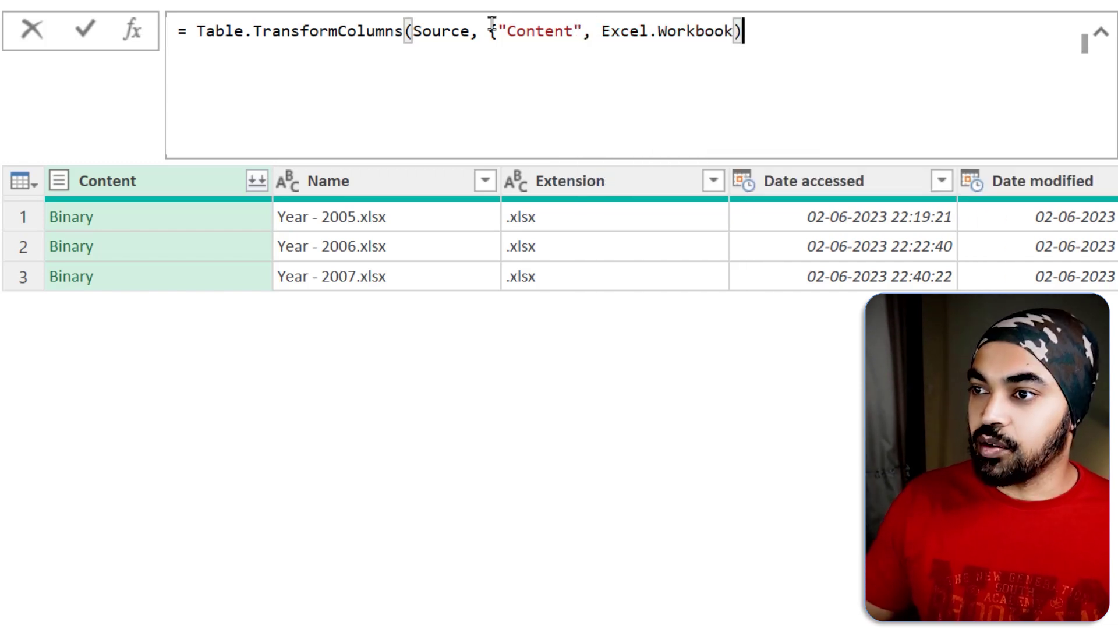
key("Return")
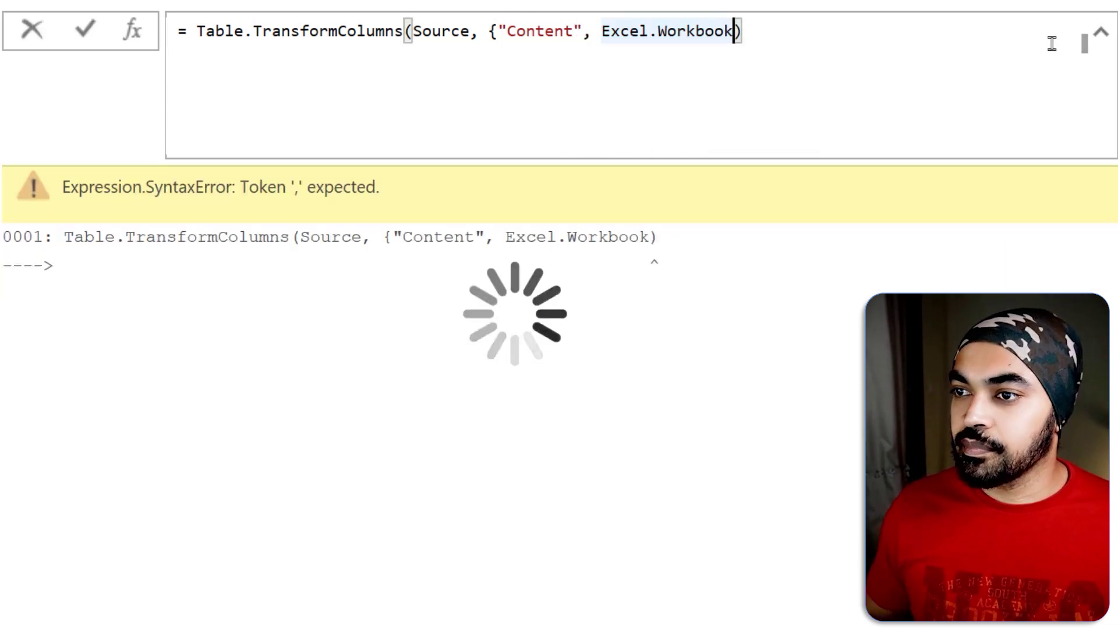
type("}")
key("Return")
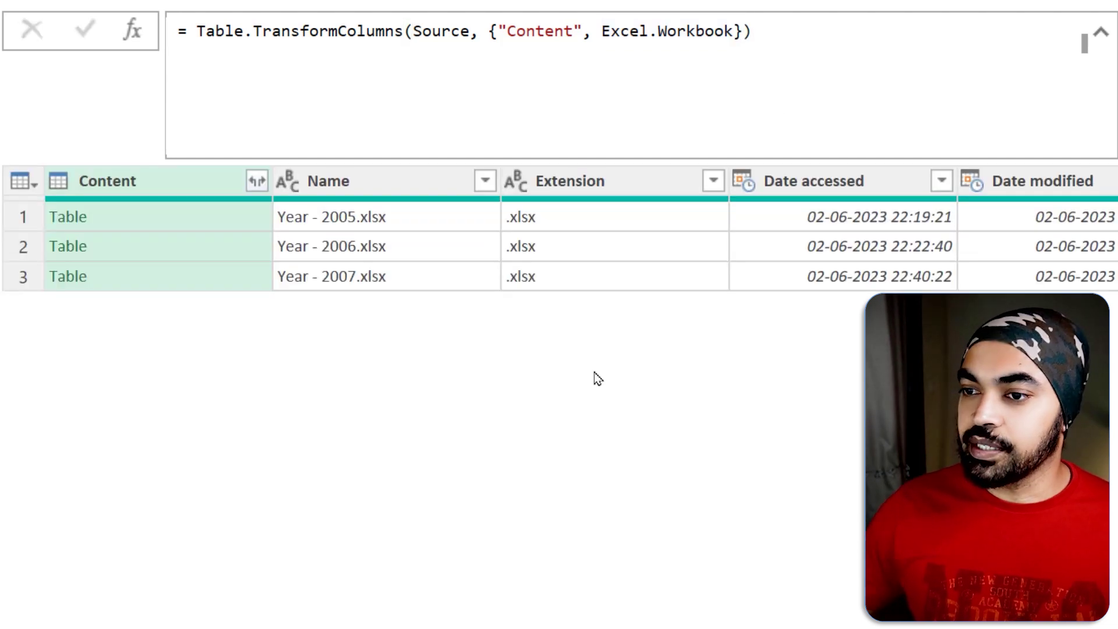
Preview the first two Content tables and expand all columns of Content without the original column name as prefix.
left_click(188, 223)
left_click(181, 255)
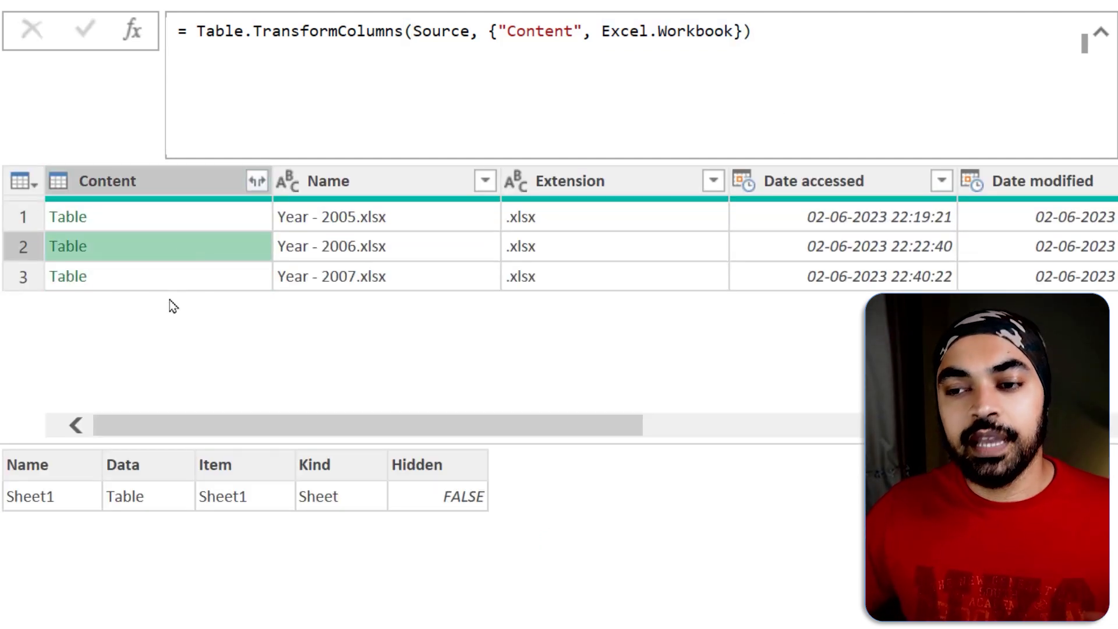
left_click(257, 181)
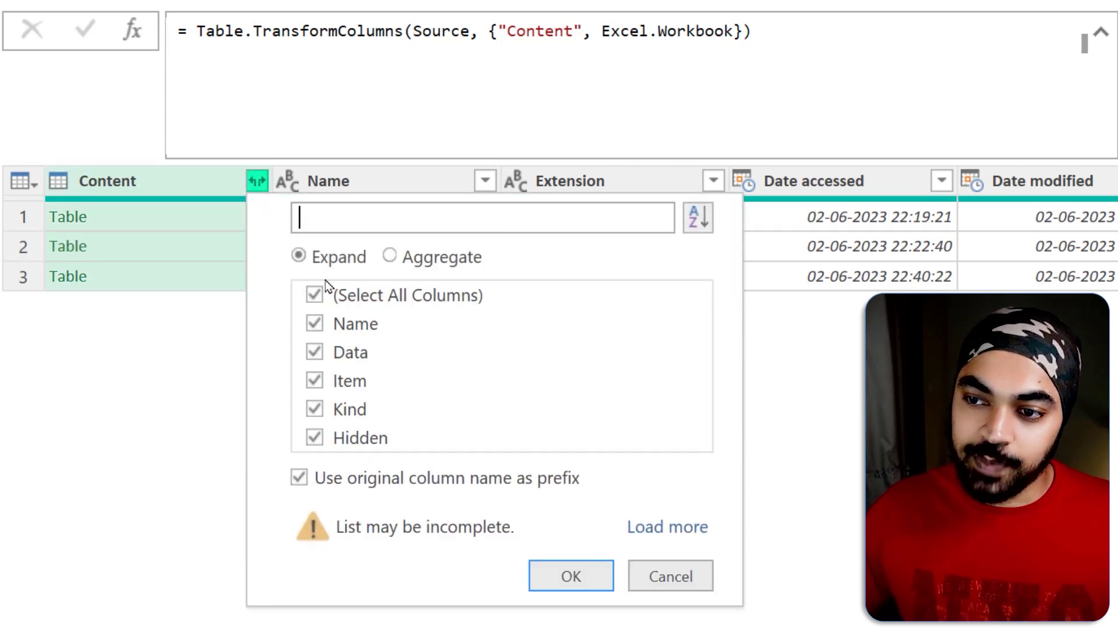
left_click(299, 477)
left_click(573, 575)
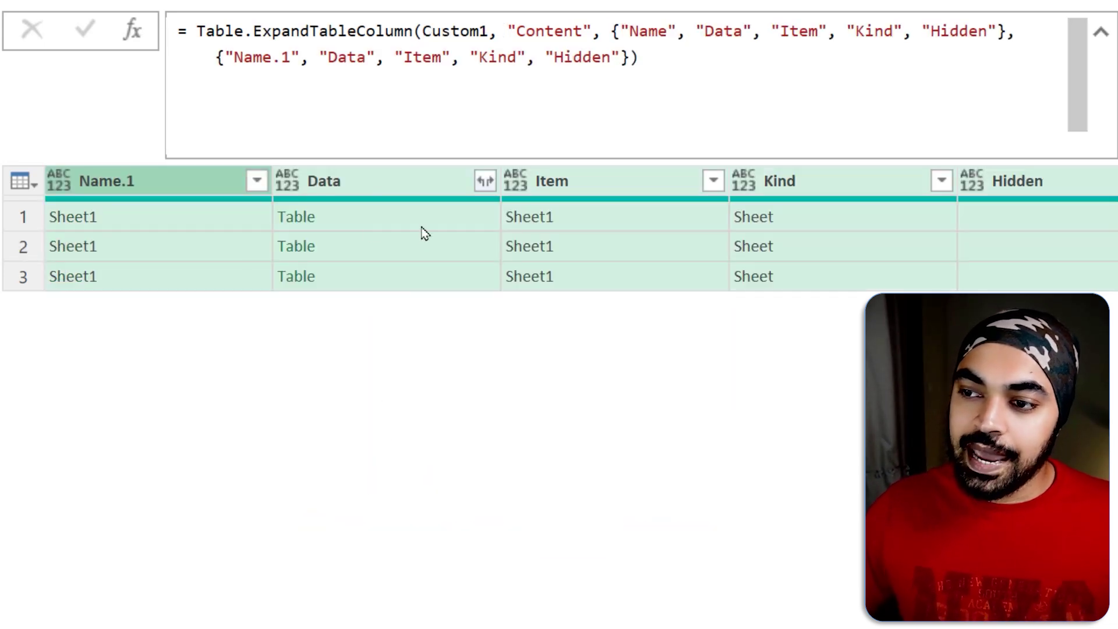
Preview the Data tables of all three rows to compare the junk rows above their headers.
left_click(361, 225)
left_click_drag(303, 442, 315, 372)
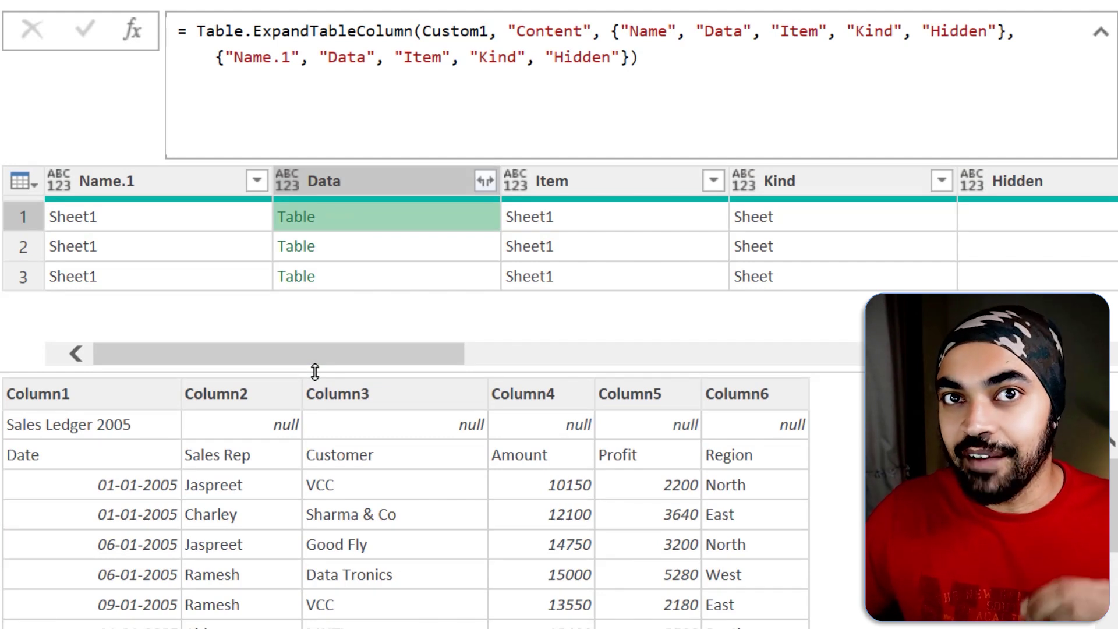
left_click(342, 249)
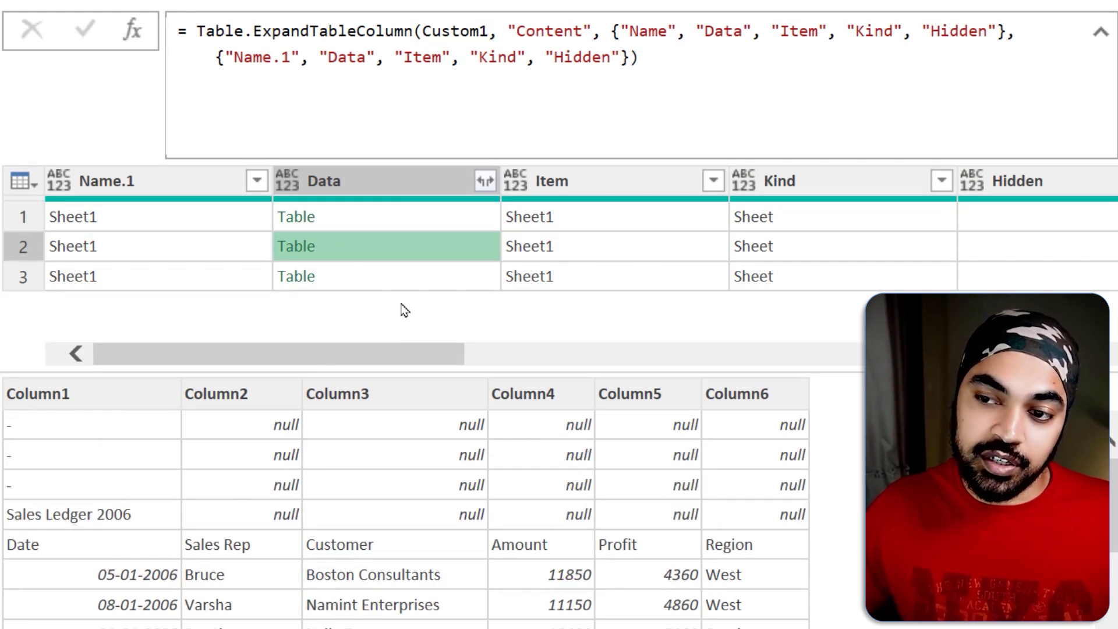
left_click(401, 277)
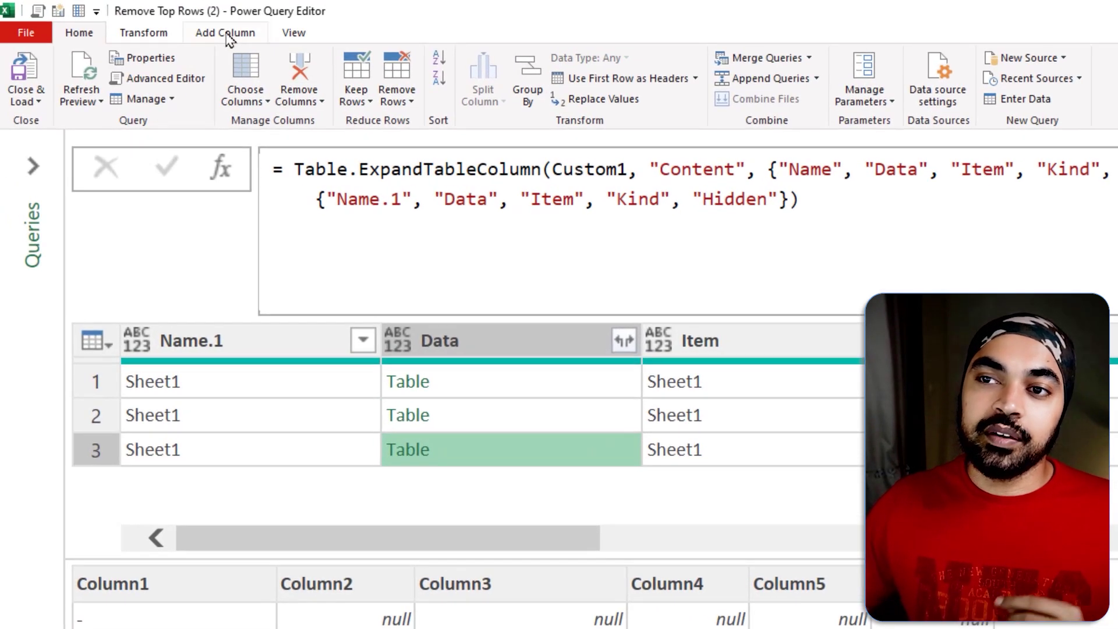
Start a custom column whose formula begins with Table.Skip([Data].
left_click(226, 34)
left_click(94, 79)
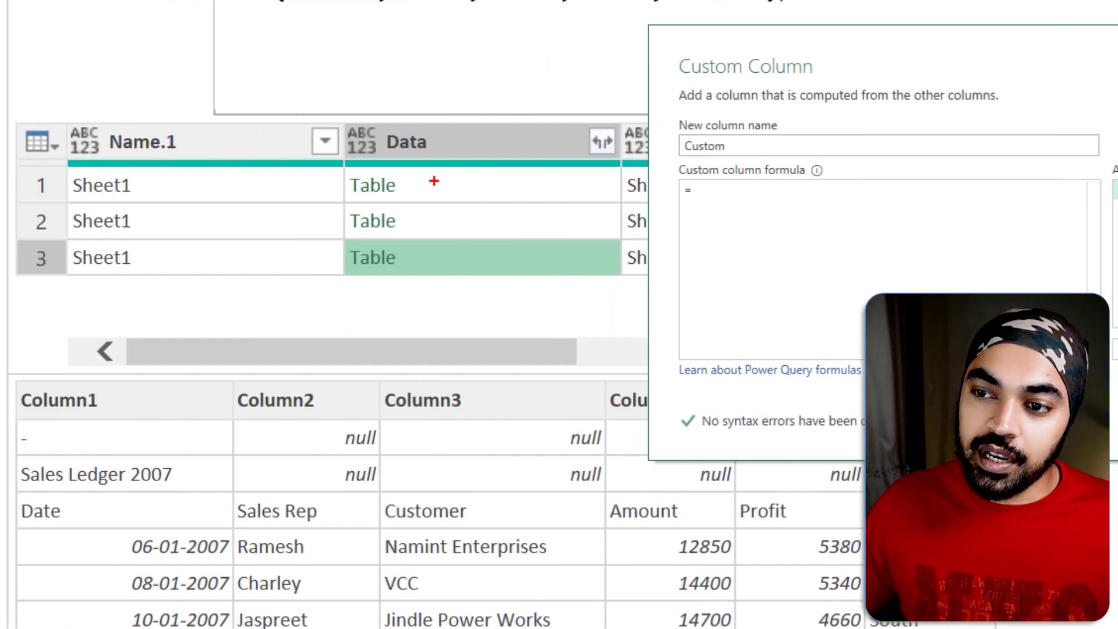
left_click_drag(398, 173, 398, 180)
mouse_move(333, 269)
left_mouse_down()
mouse_move(441, 246)
mouse_move(468, 134)
left_mouse_up()
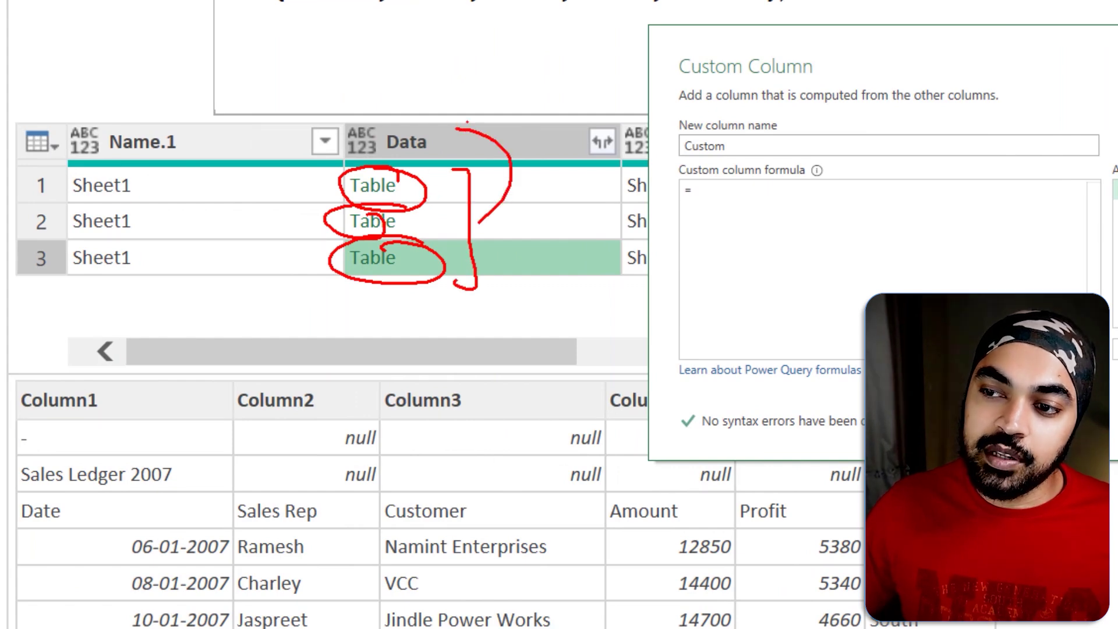
key("Escape")
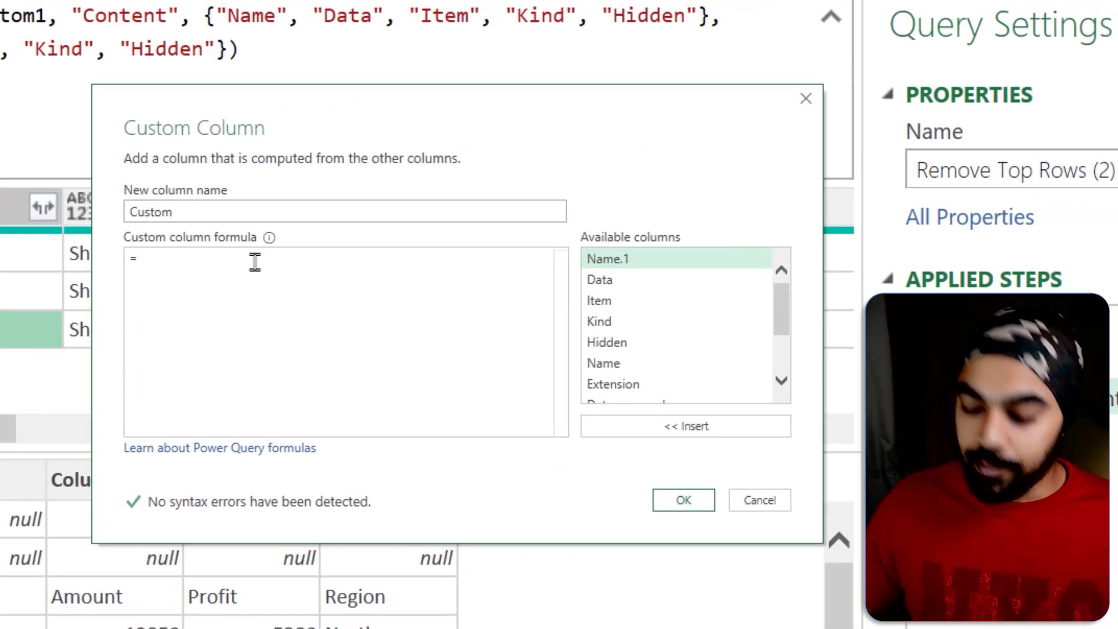
type("Table.Skip(")
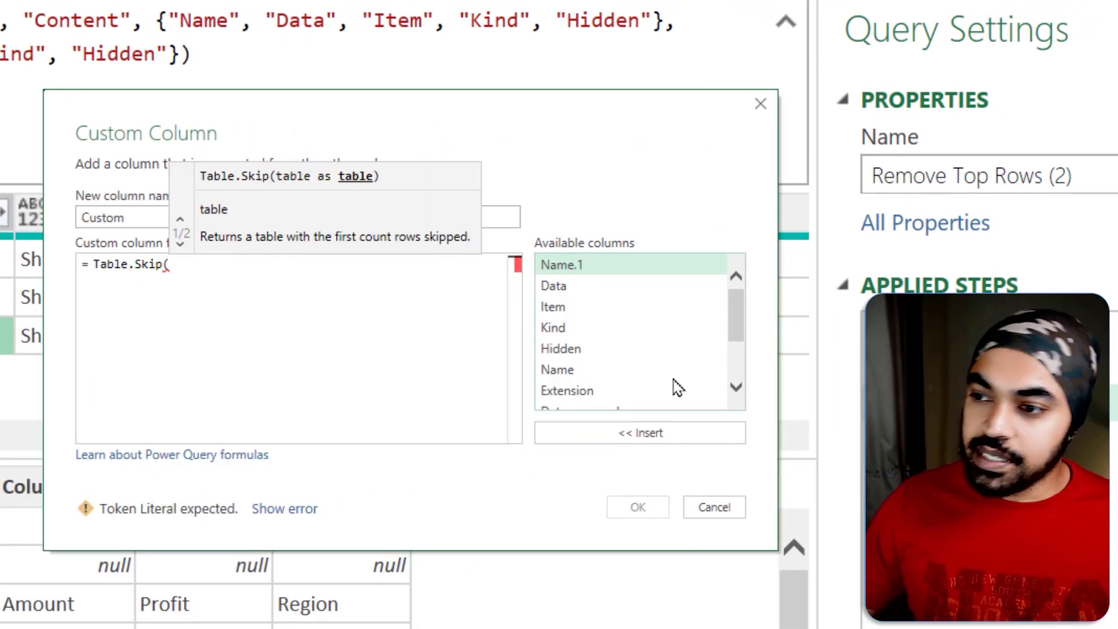
double_click(576, 286)
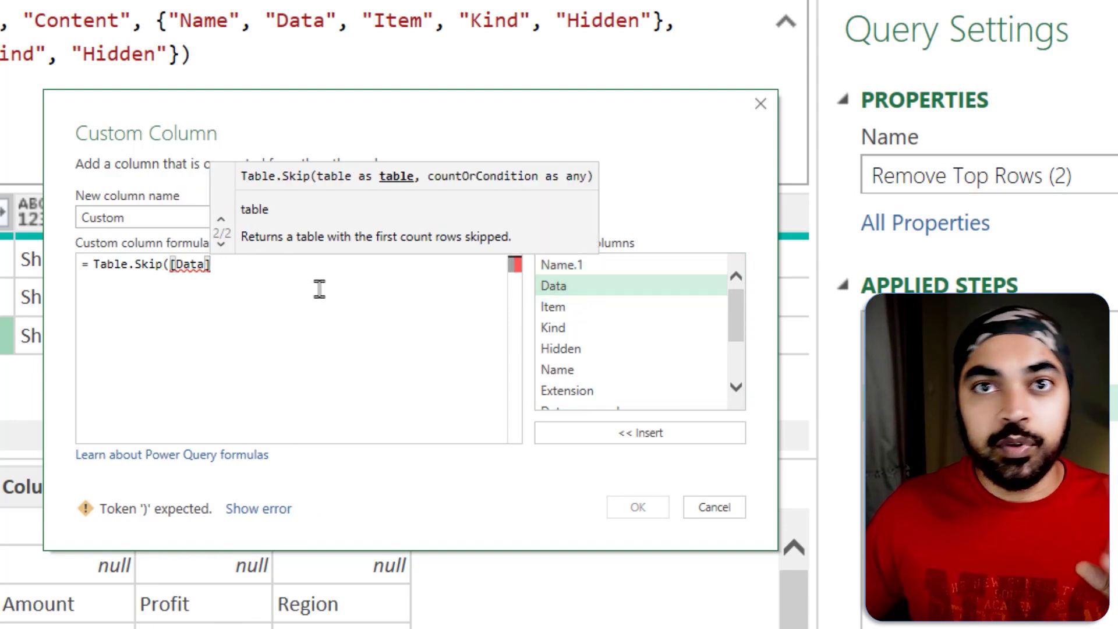
Complete the formula with each not List.ContainsAny(Record.ToList(_), {"Date", "Profit"}) as Table.Skip's second argument and create the column.
type(", ea")
key("BackSpace")
key("BackSpace")
type("each not List.ContainsAny(       Record.ToList(_),       {\"Date\", \"Profit\"}   )")
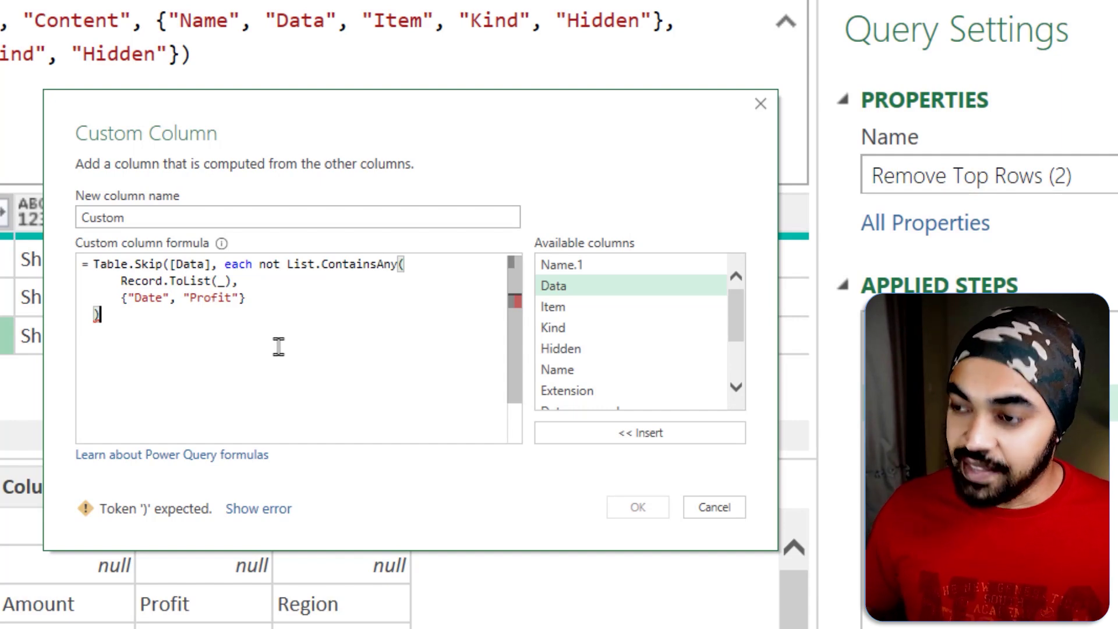
key("Return")
type(")")
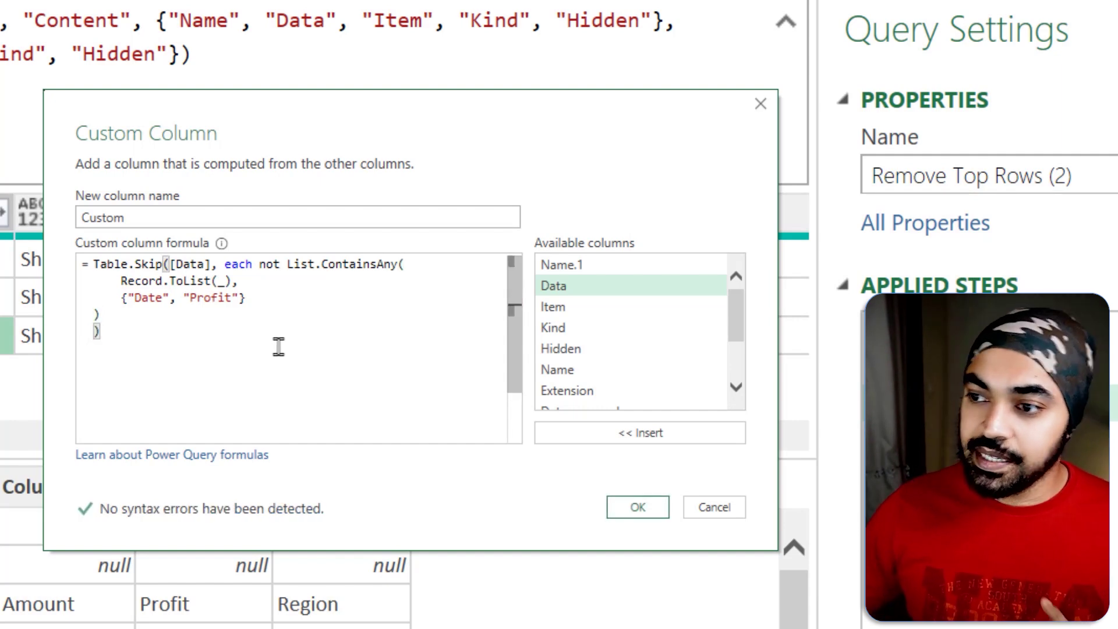
left_click(637, 506)
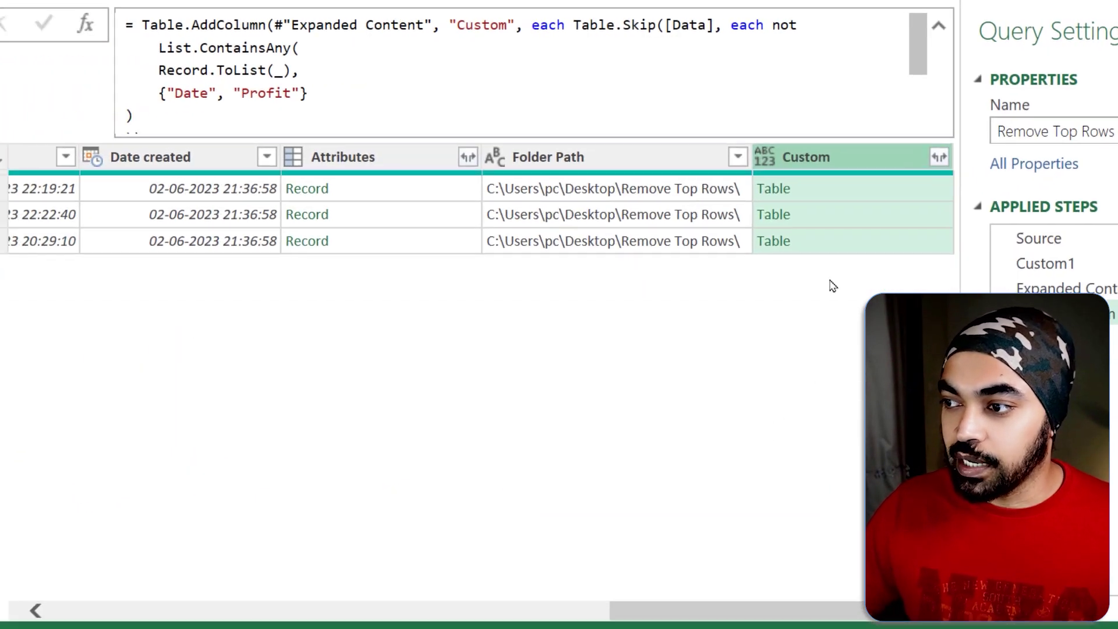
Preview the Custom tables of all three rows to check which row each one starts with.
left_click(839, 192)
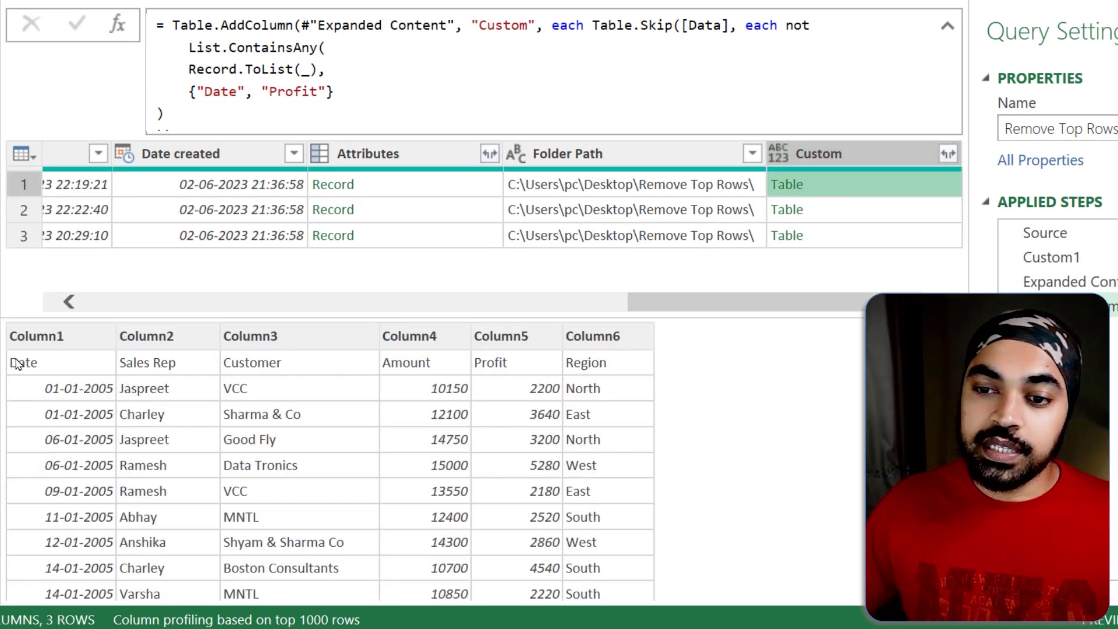
left_click(866, 210)
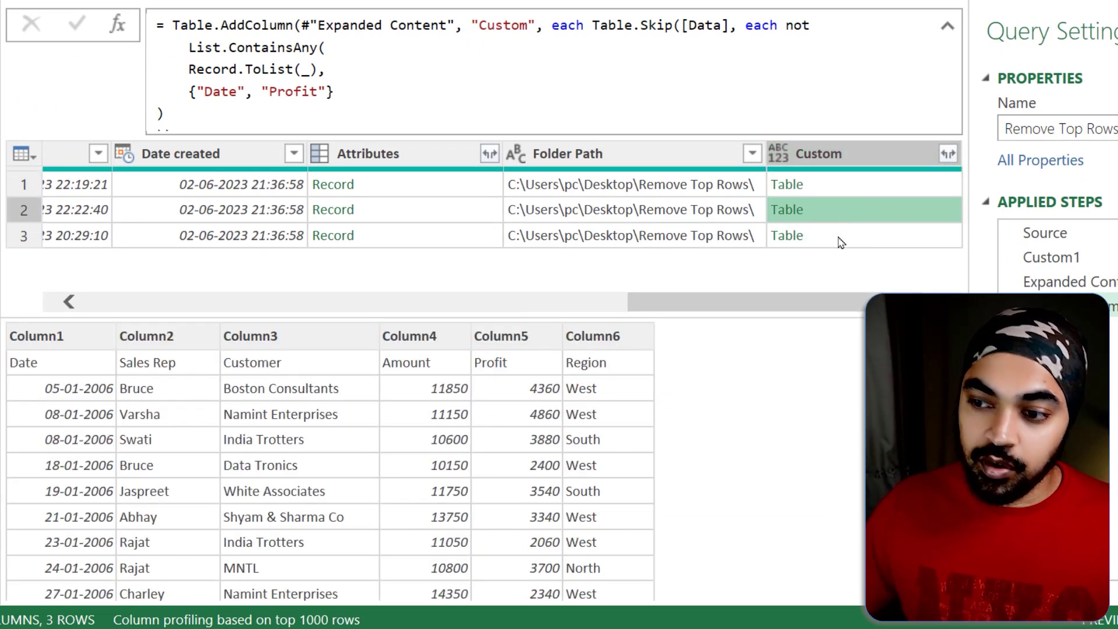
left_click(839, 242)
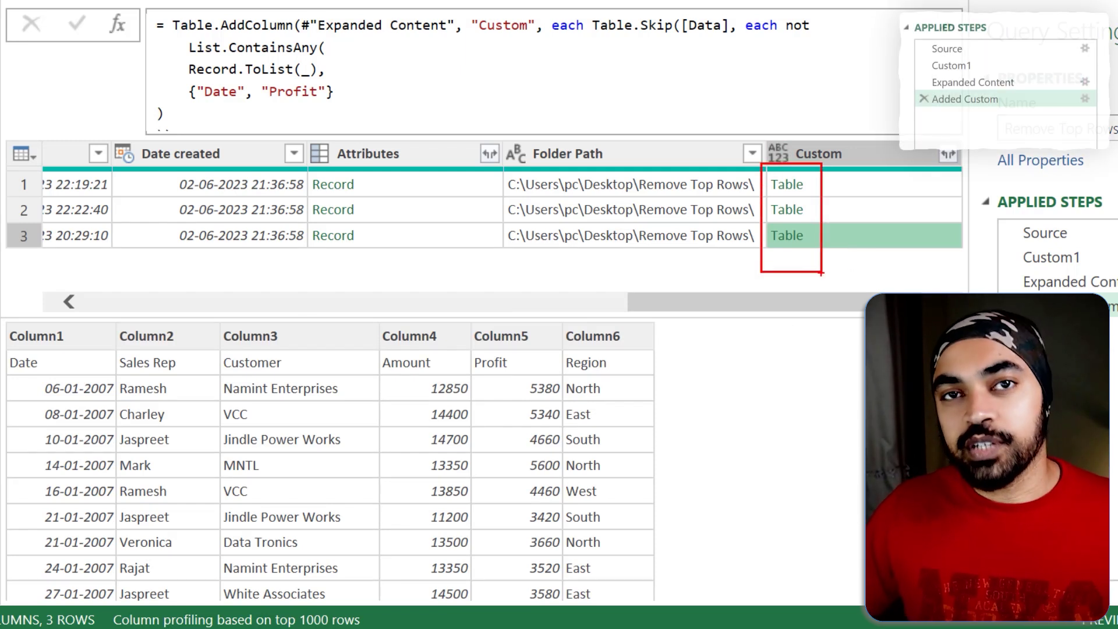
Edit the custom column's formula to wrap the whole Table.Skip expression in Table.PromoteHeaders.
left_click(1074, 100)
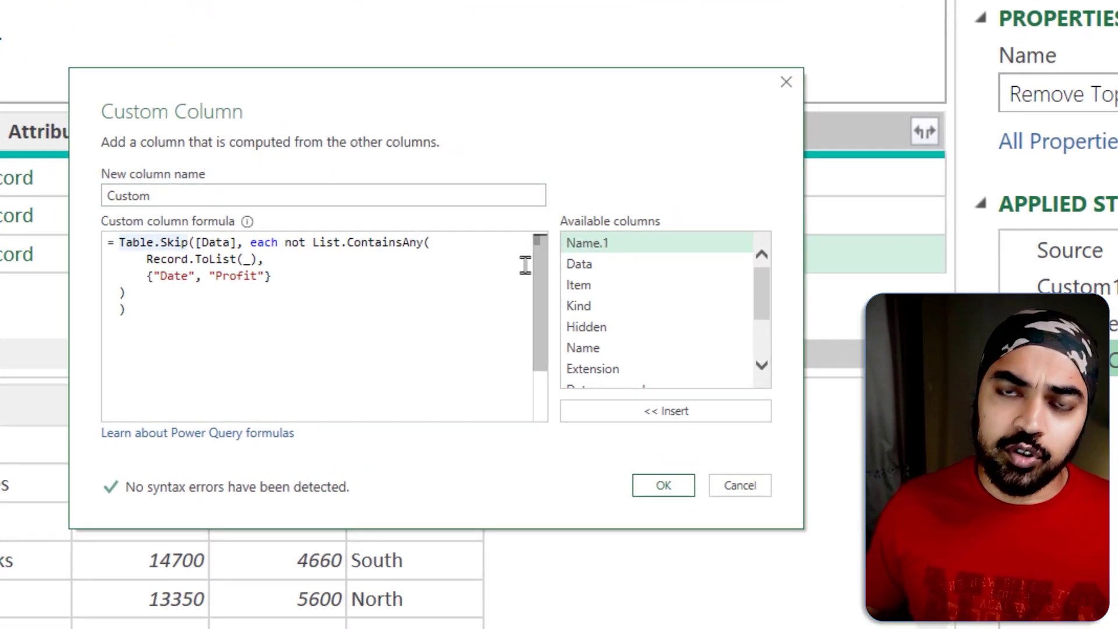
type("Table.Pro")
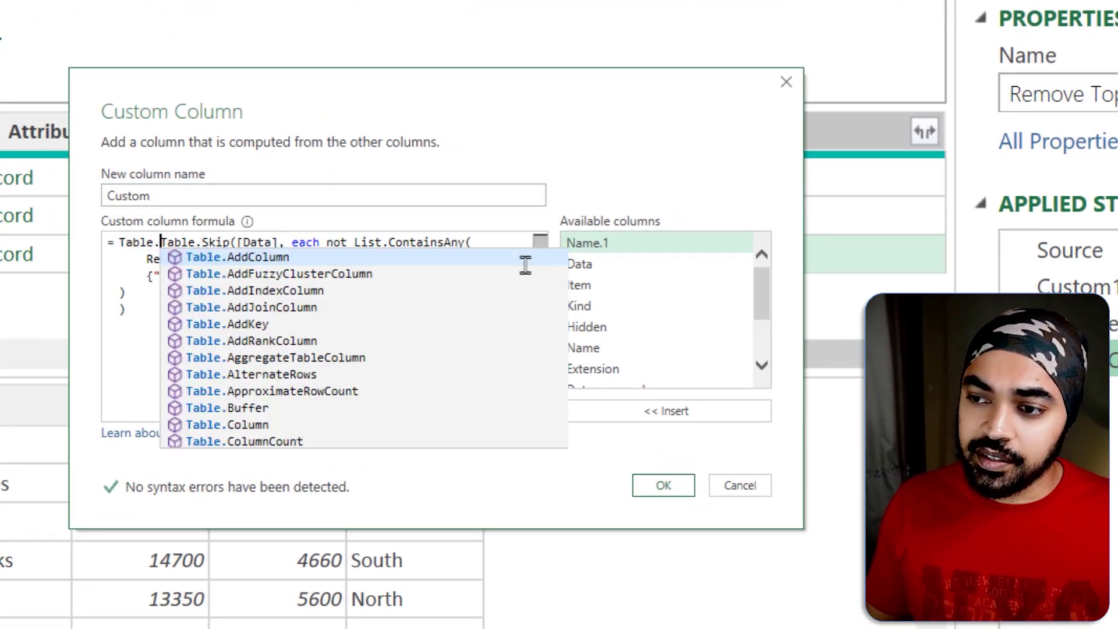
type("teHeaders(")
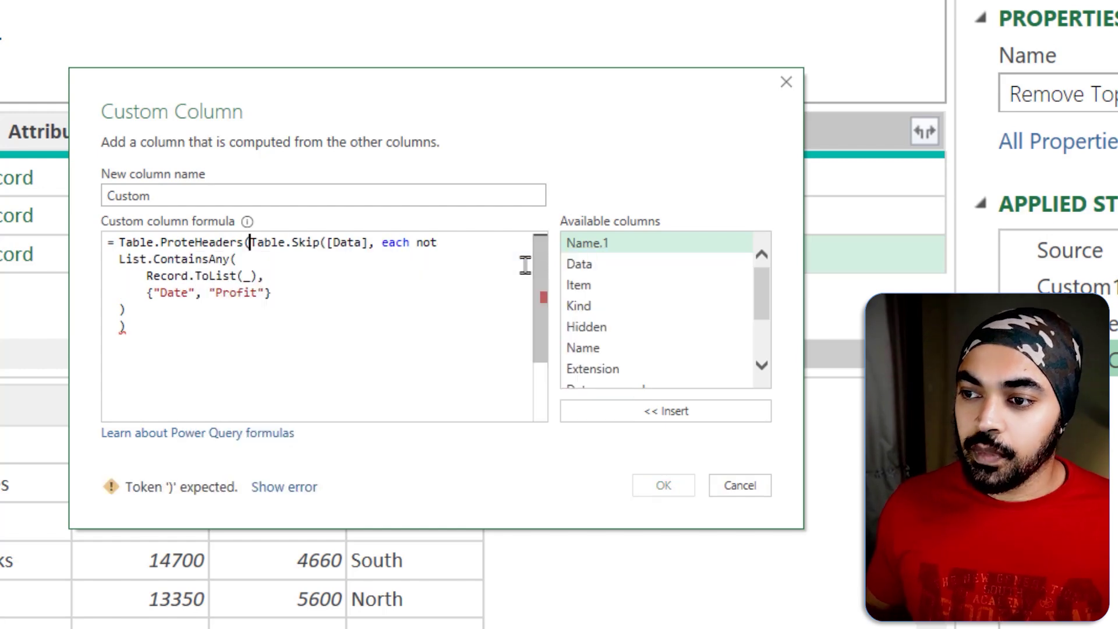
key("ctrl+End")
type(")")
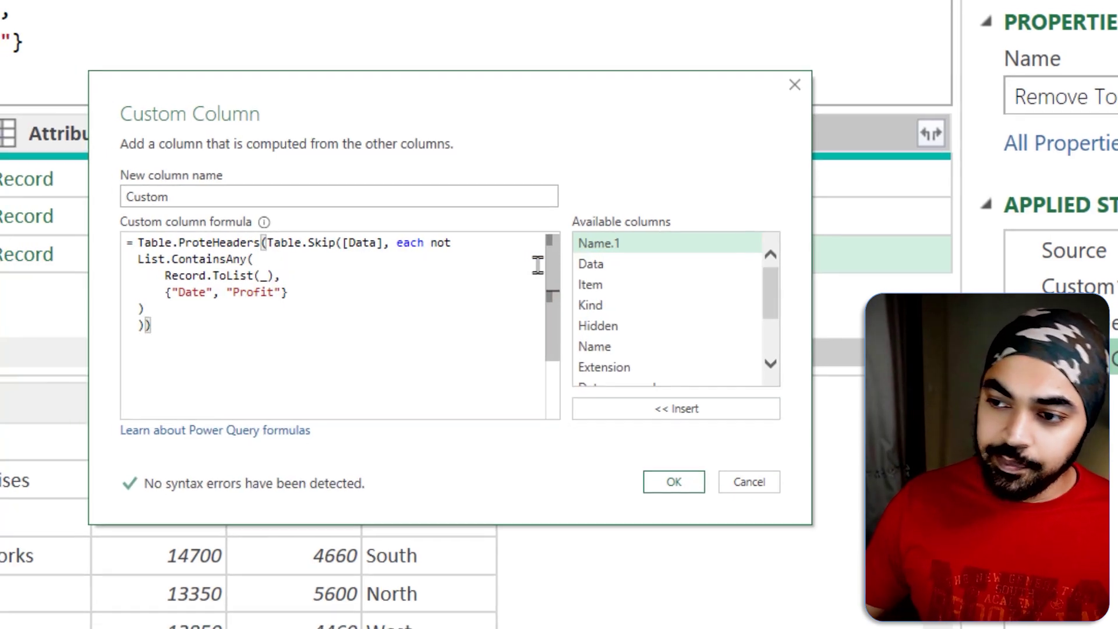
left_click(859, 427)
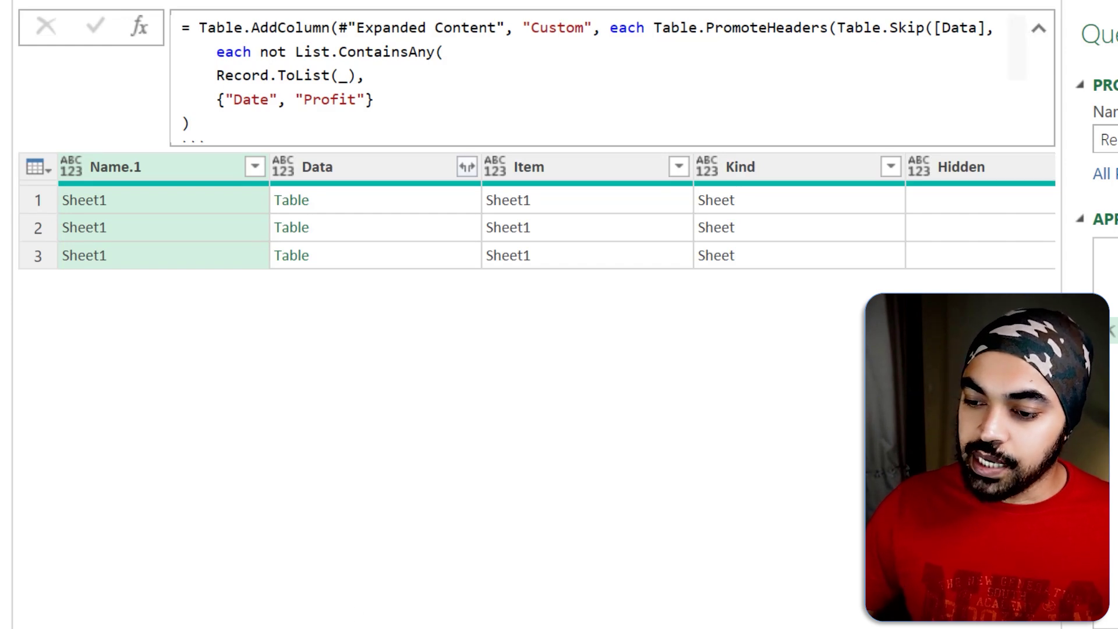
Preview the Custom tables of all three rows to check their promoted headers.
scroll(872, 189, "right", 10)
left_click(917, 205)
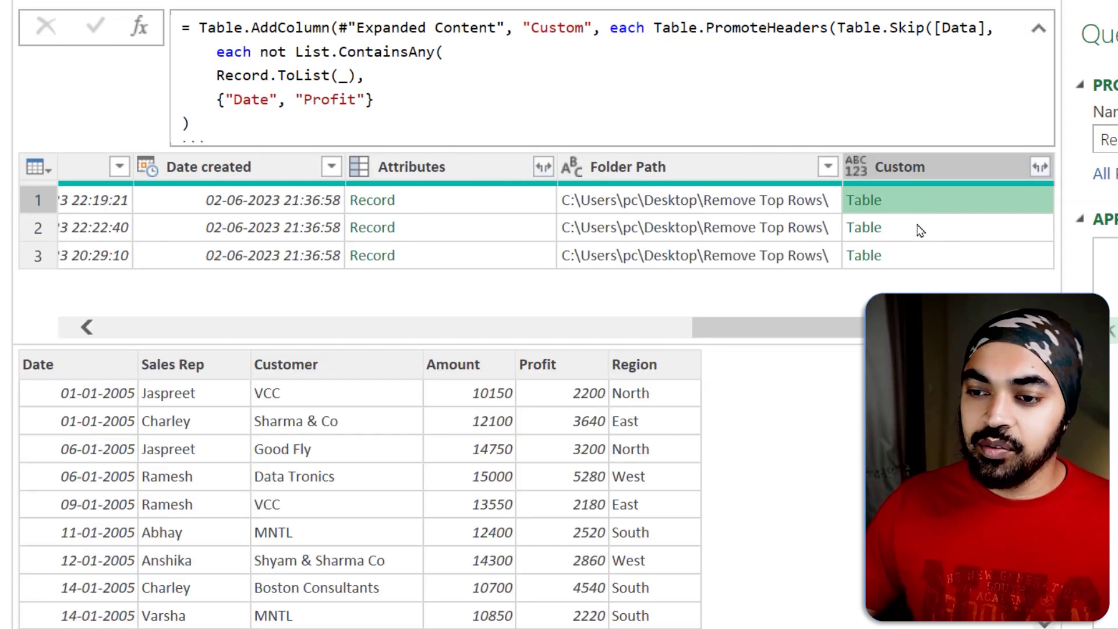
left_click(917, 227)
left_click(918, 259)
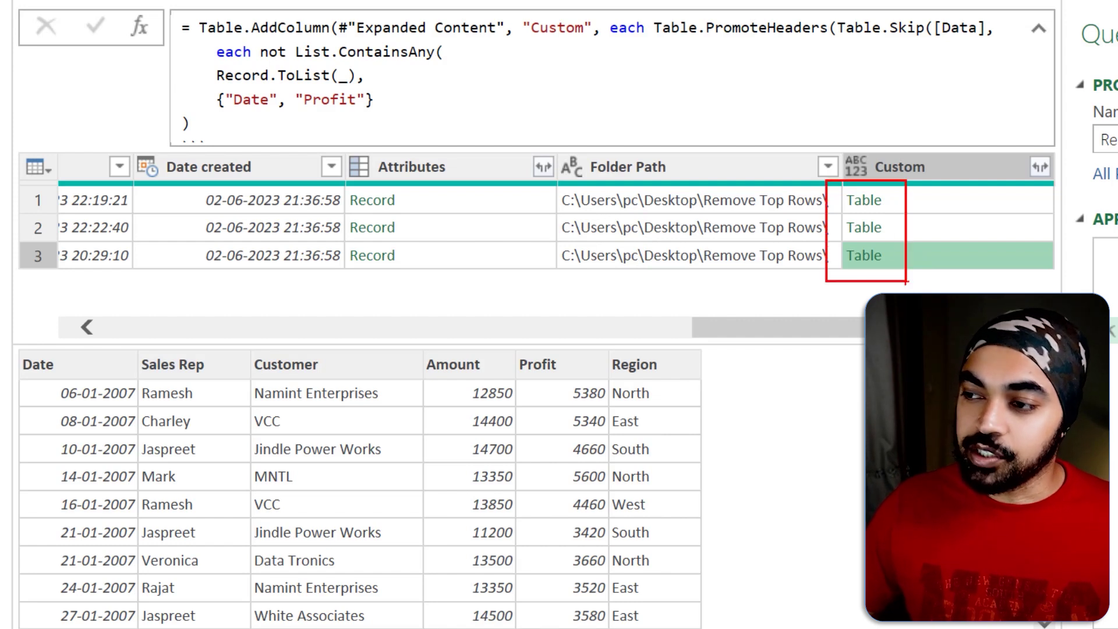
Add a new query step whose formula begins with Table.Combine( in front of the #"Added Custom" reference.
left_click(143, 29)
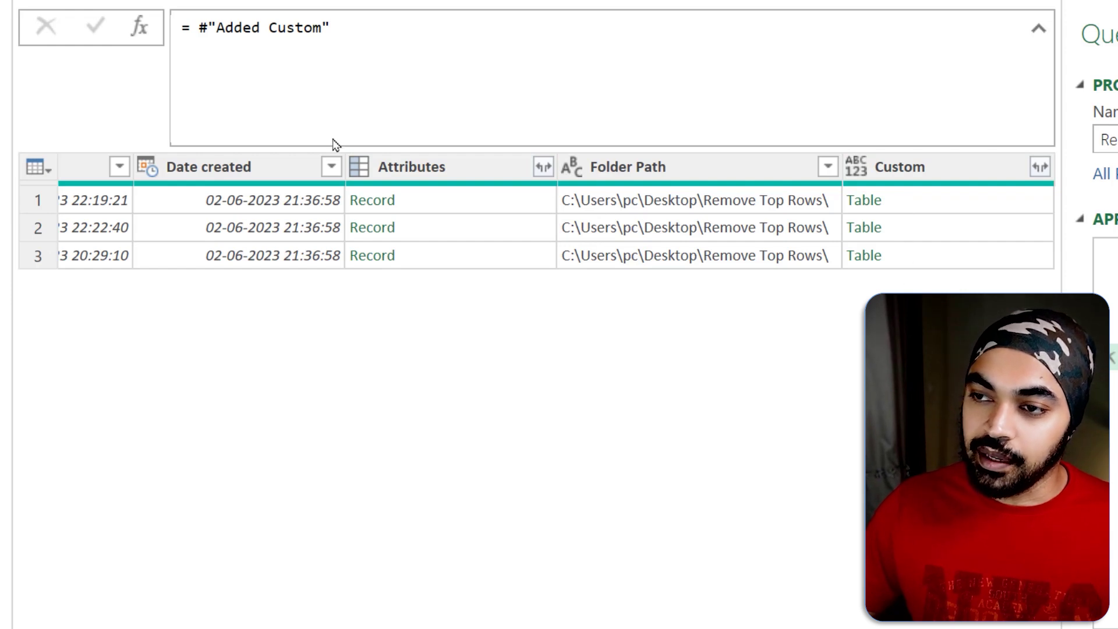
type("Table.Combi")
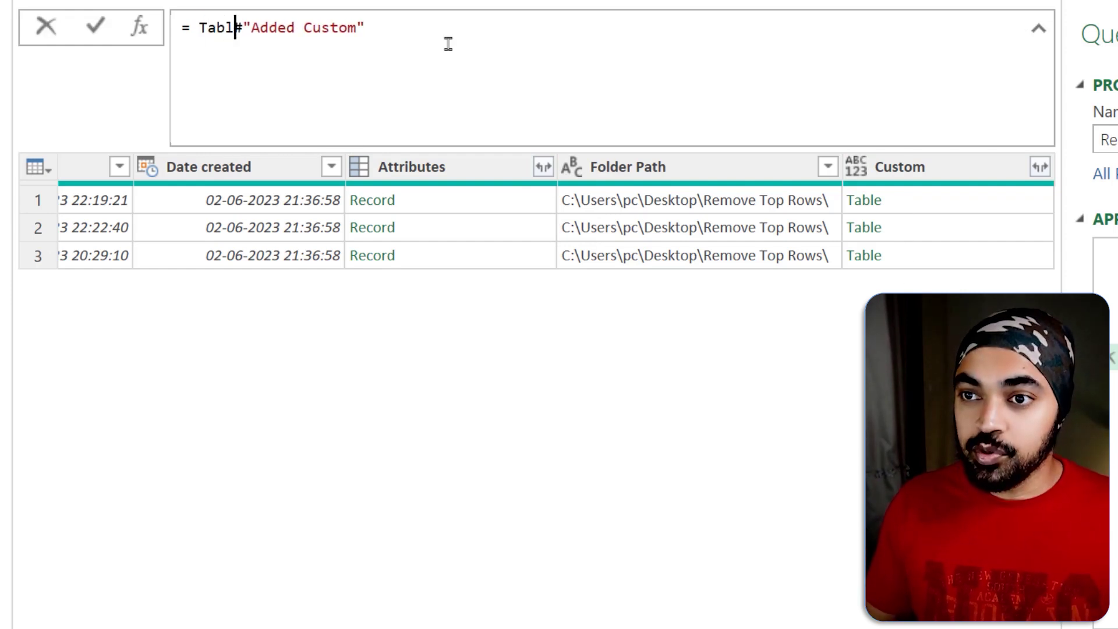
key("Tab")
type("(")
key("Right")
key("Right")
key("Right")
key("Right")
key("Right")
key("Right")
key("Right")
key("Right")
key("Right")
key("Right")
key("Right")
key("Right")
key("Right")
key("Right")
key("Right")
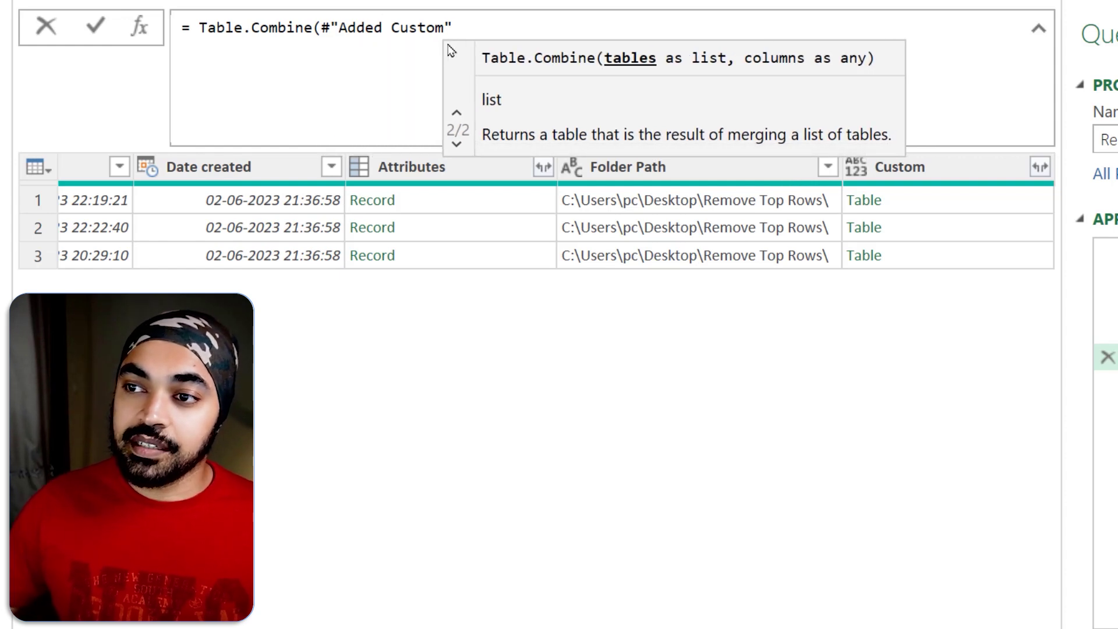
Complete the formula as Table.Combine(#"Added Custom"[Custom]) and apply it to append the tables of the Custom column.
left_click_drag(393, 37, 1093, 324)
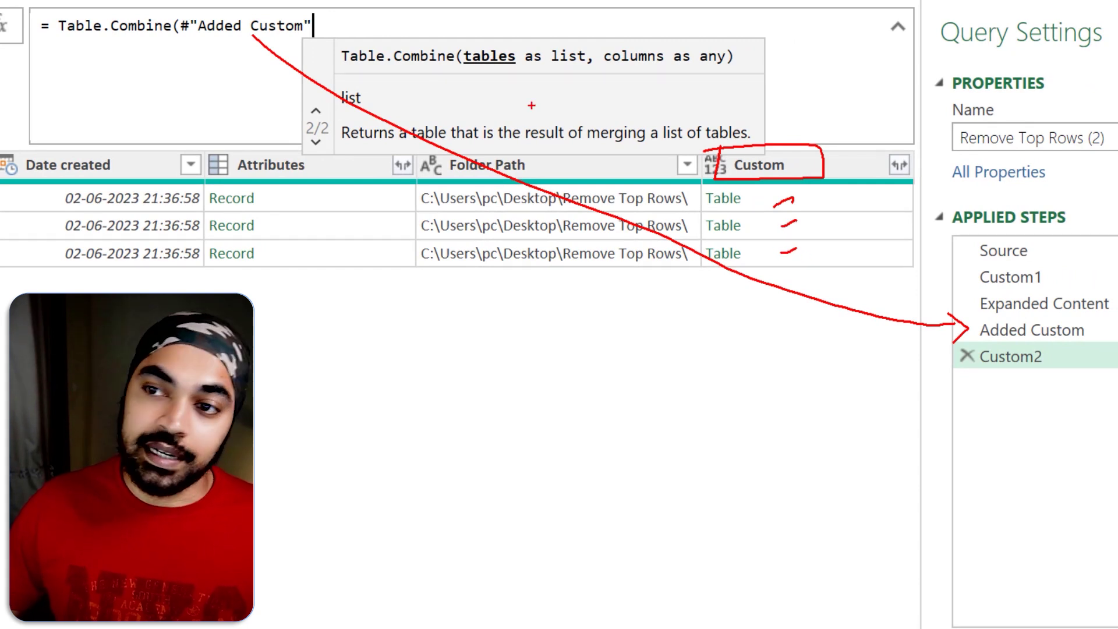
key("Escape")
left_click(379, 26)
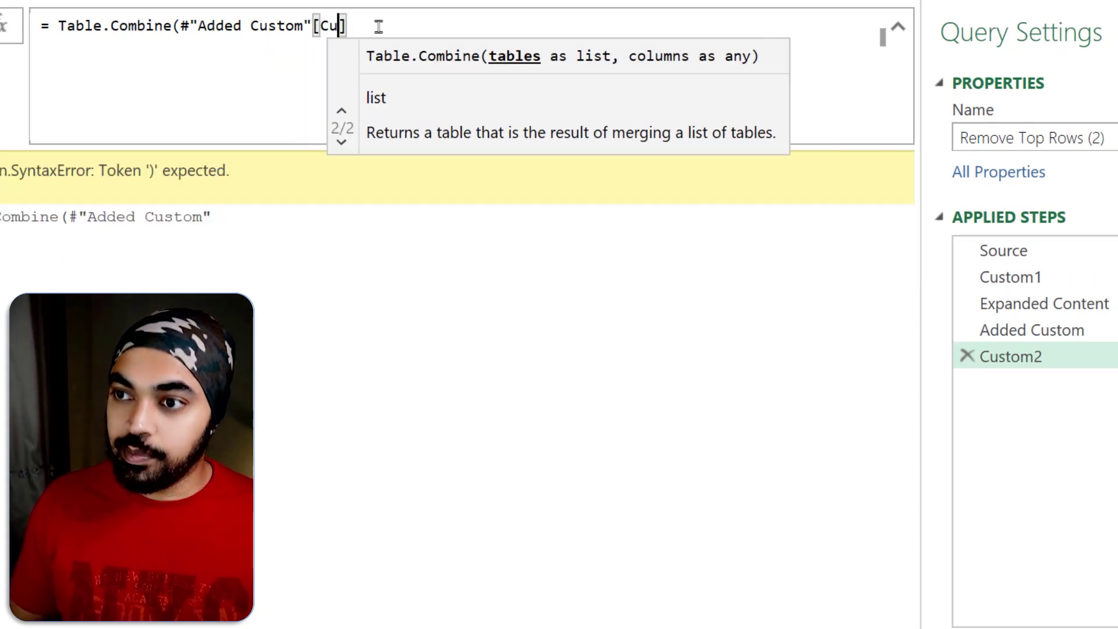
type(")")
key("Return")
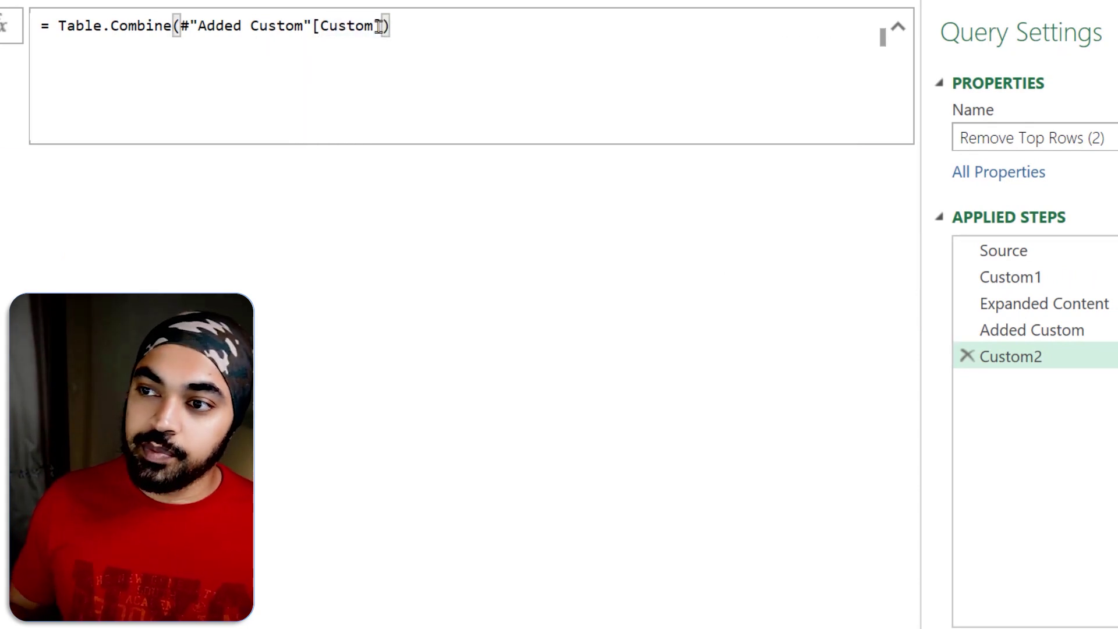